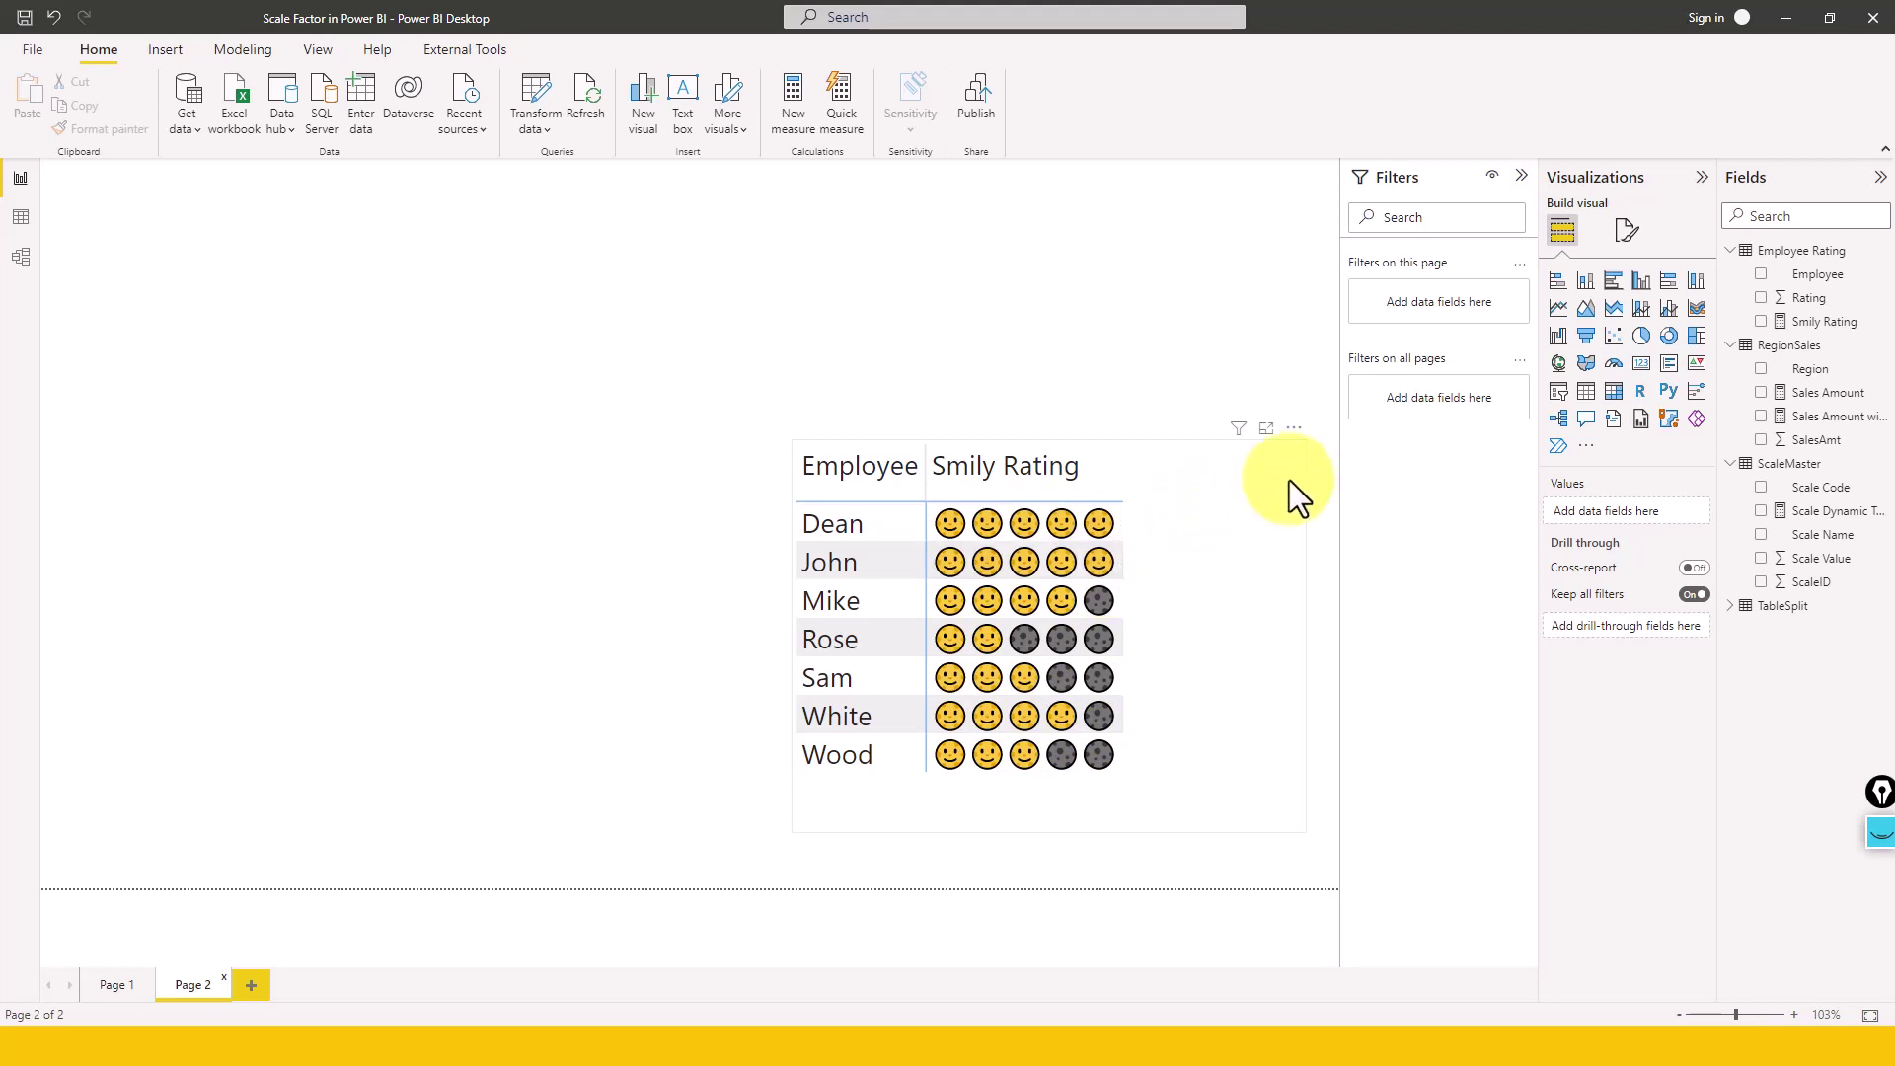
Step: Open the Smily Rating formula and show REPT's parameter help inside its smiley text argument
{"action": "left_click", "coordinate": [1826, 314]}
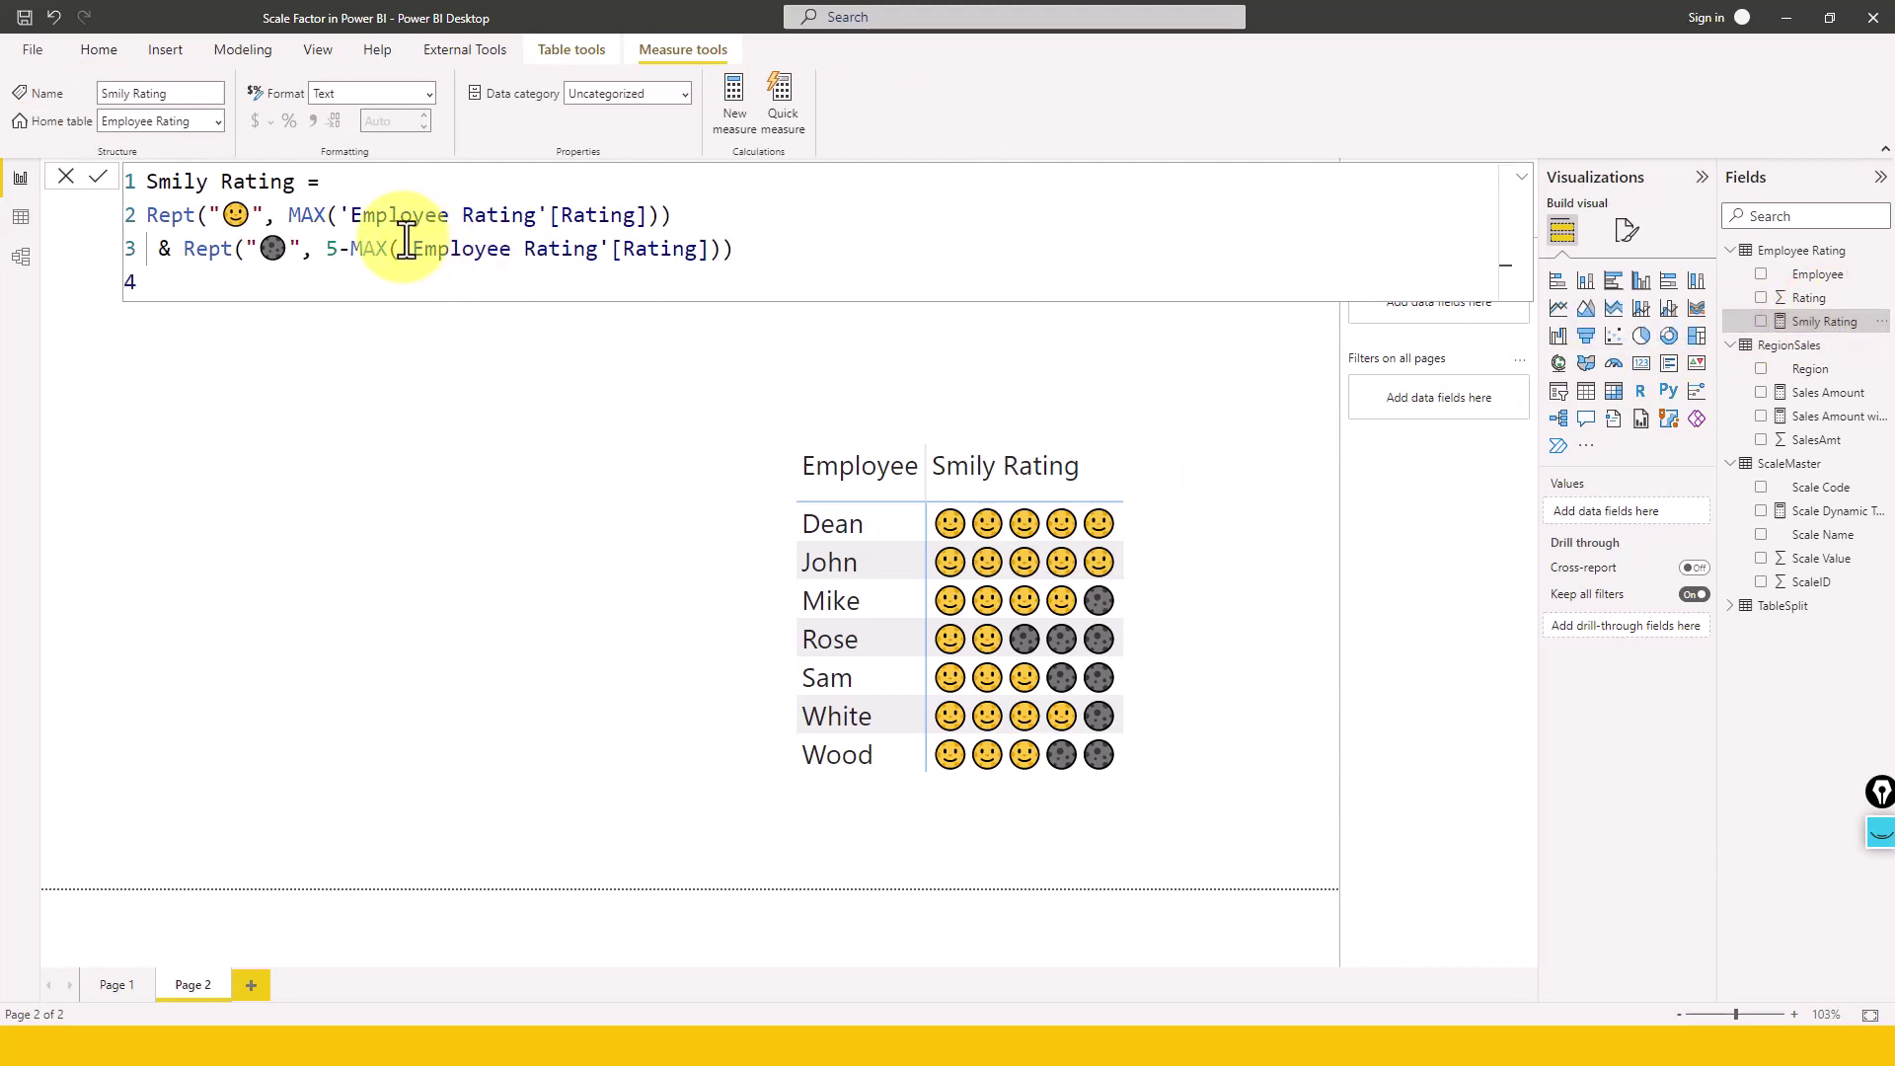
{"action": "double_click", "coordinate": [158, 215]}
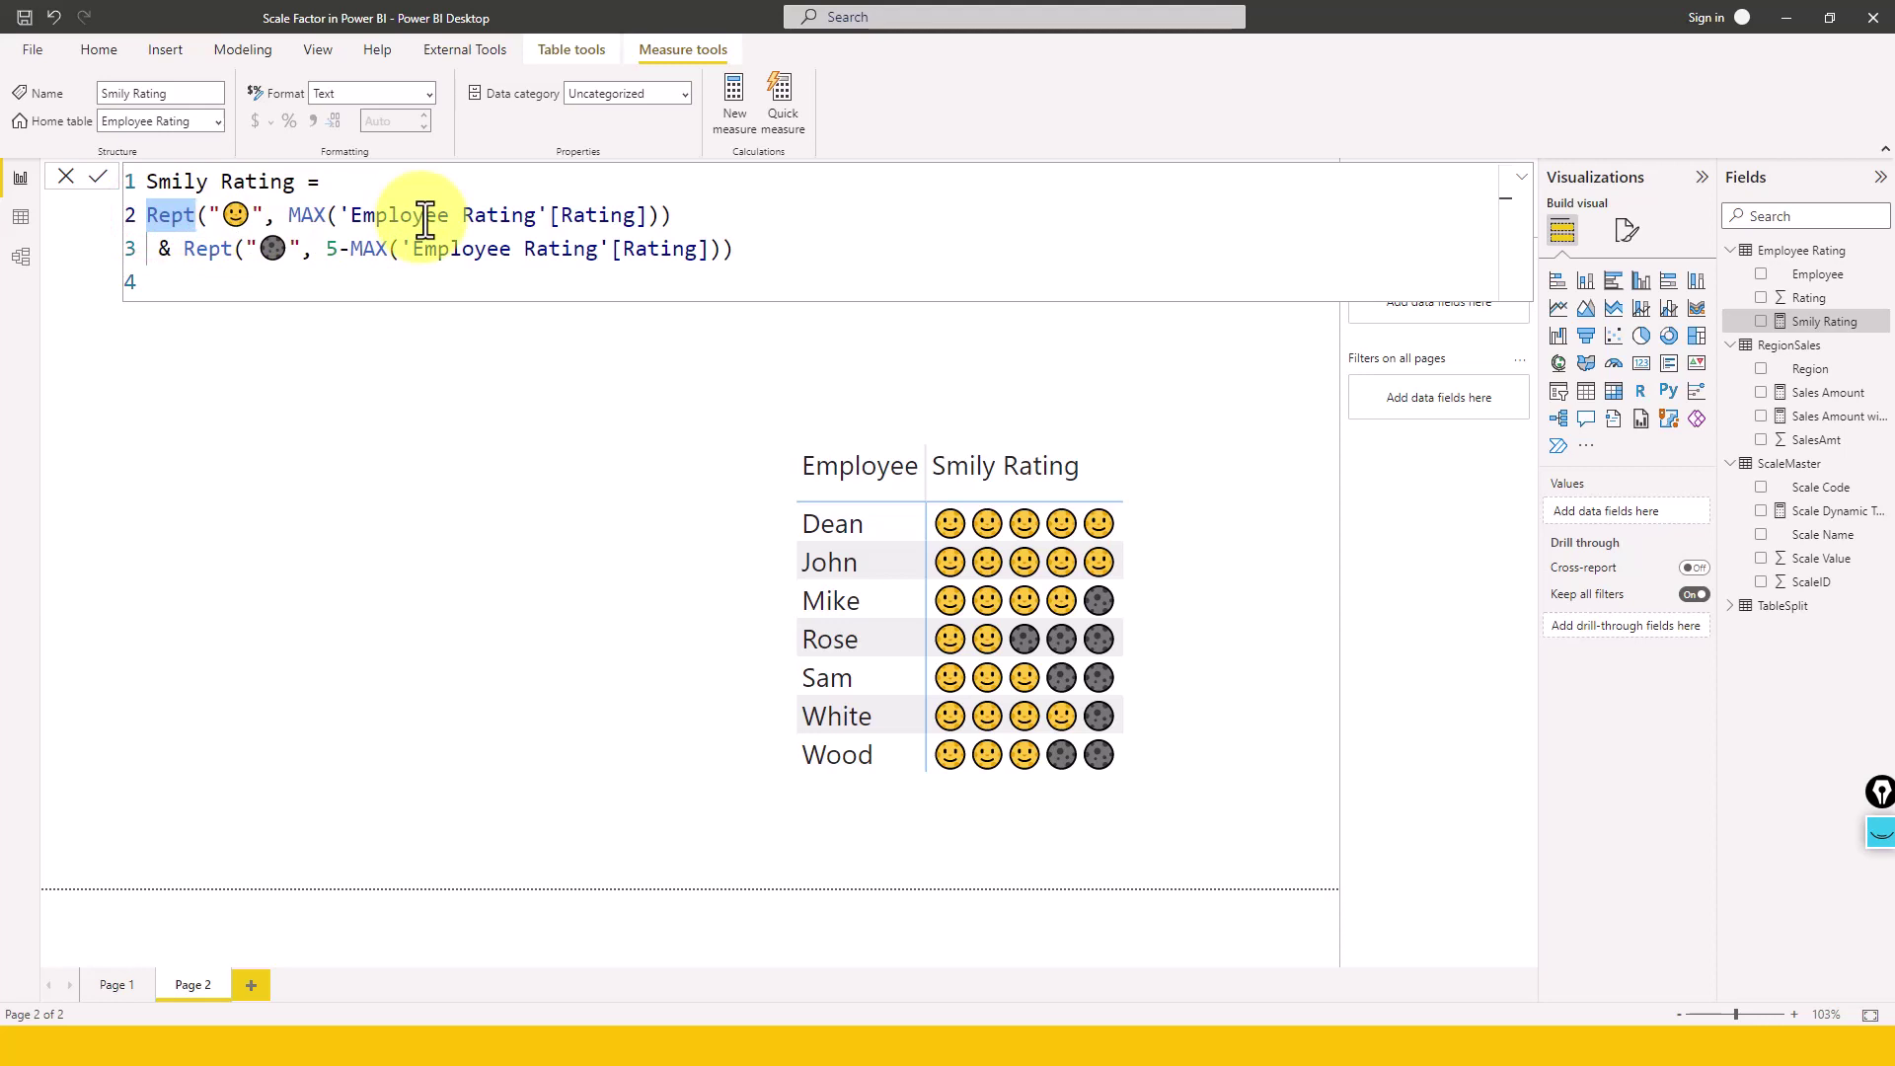
{"action": "key", "text": "Right"}
{"action": "key", "text": "Right"}
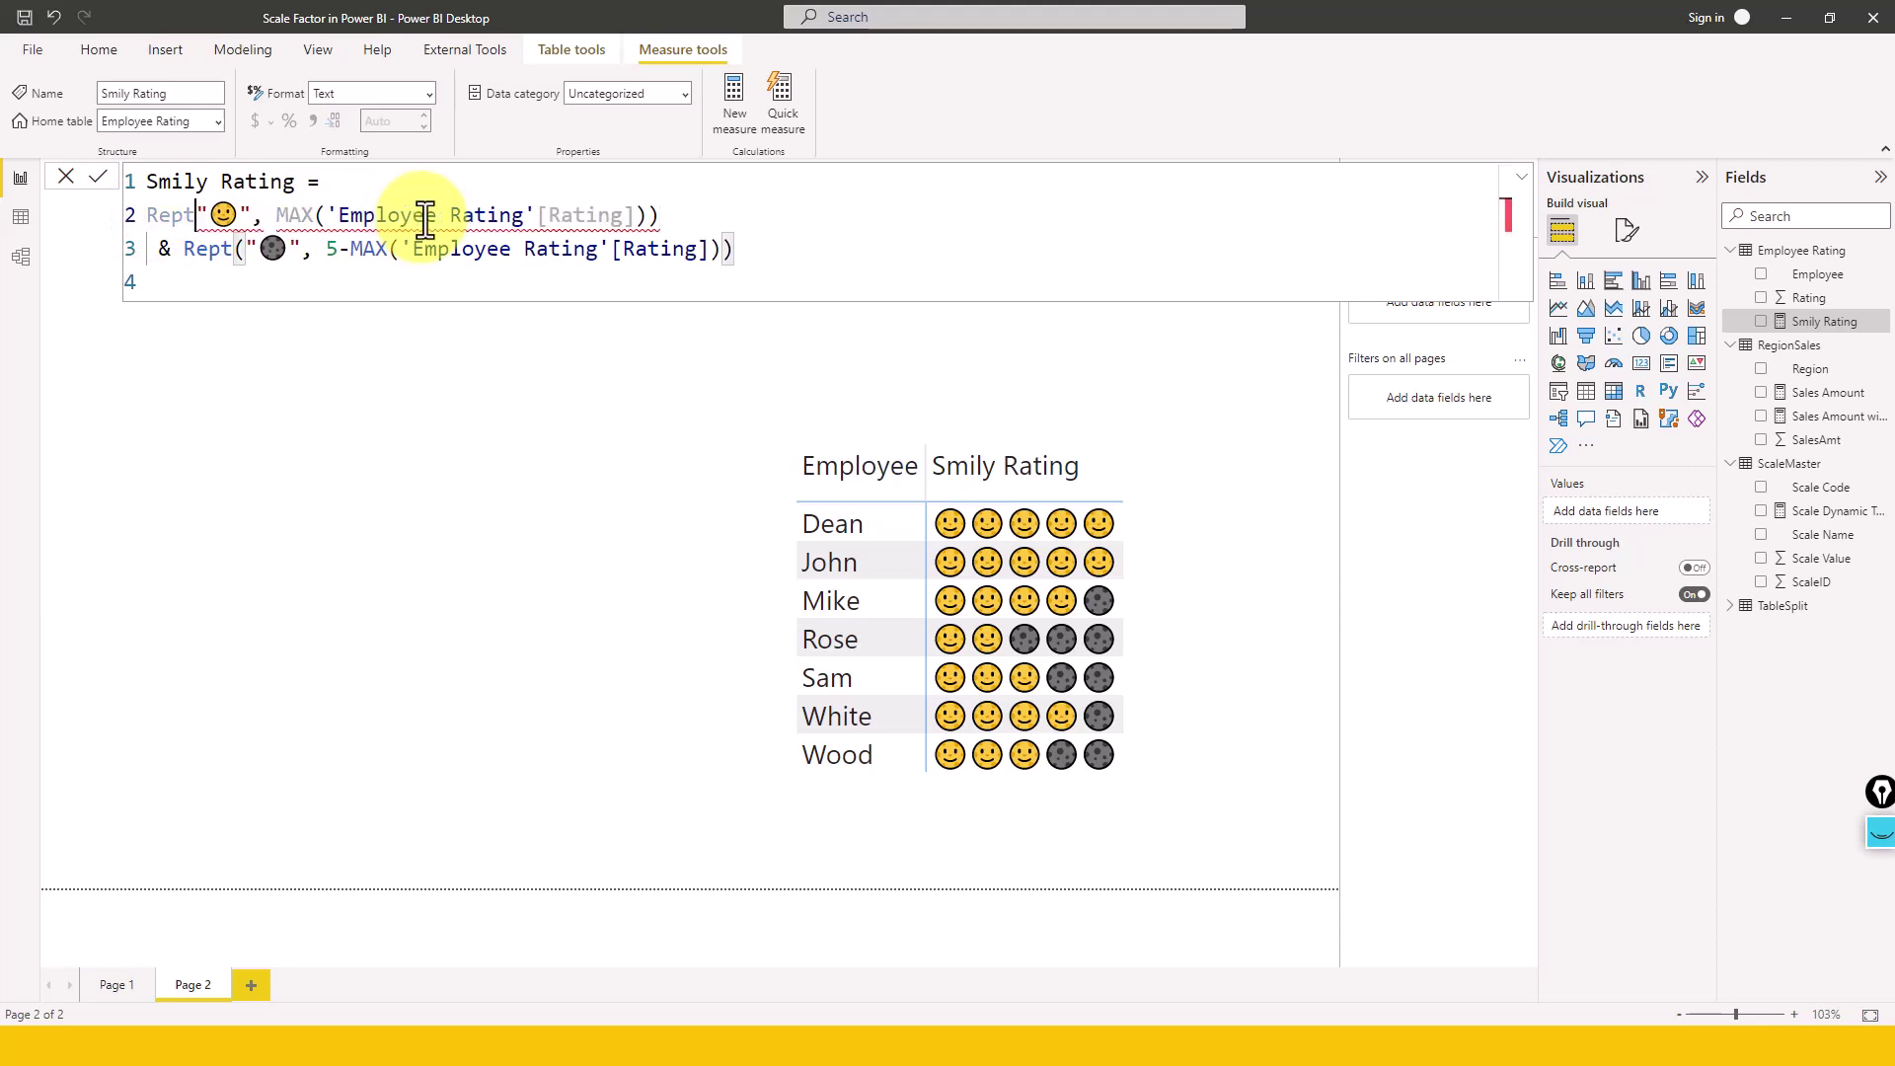
{"action": "key", "text": "ctrl+shift+space"}
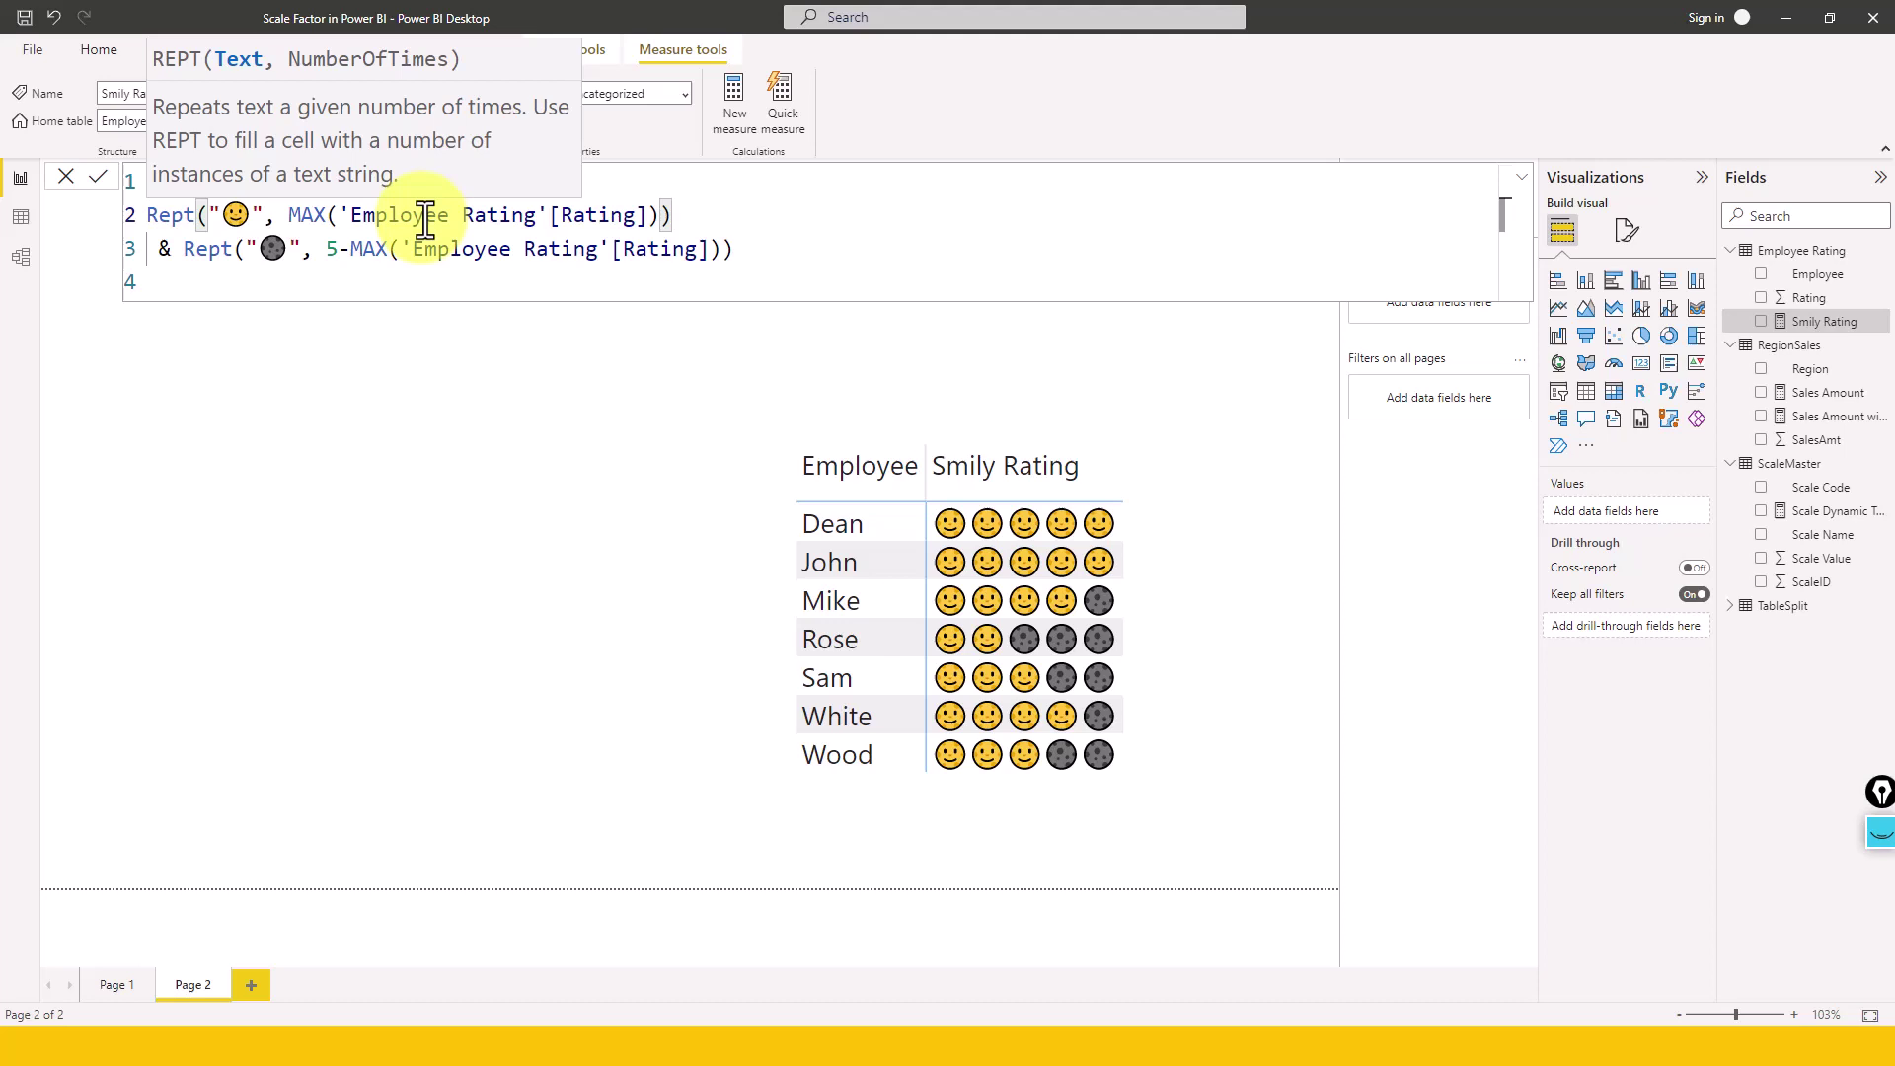
{"action": "key", "text": "Right"}
{"action": "key", "text": "Right"}
{"action": "key", "text": "super+period"}
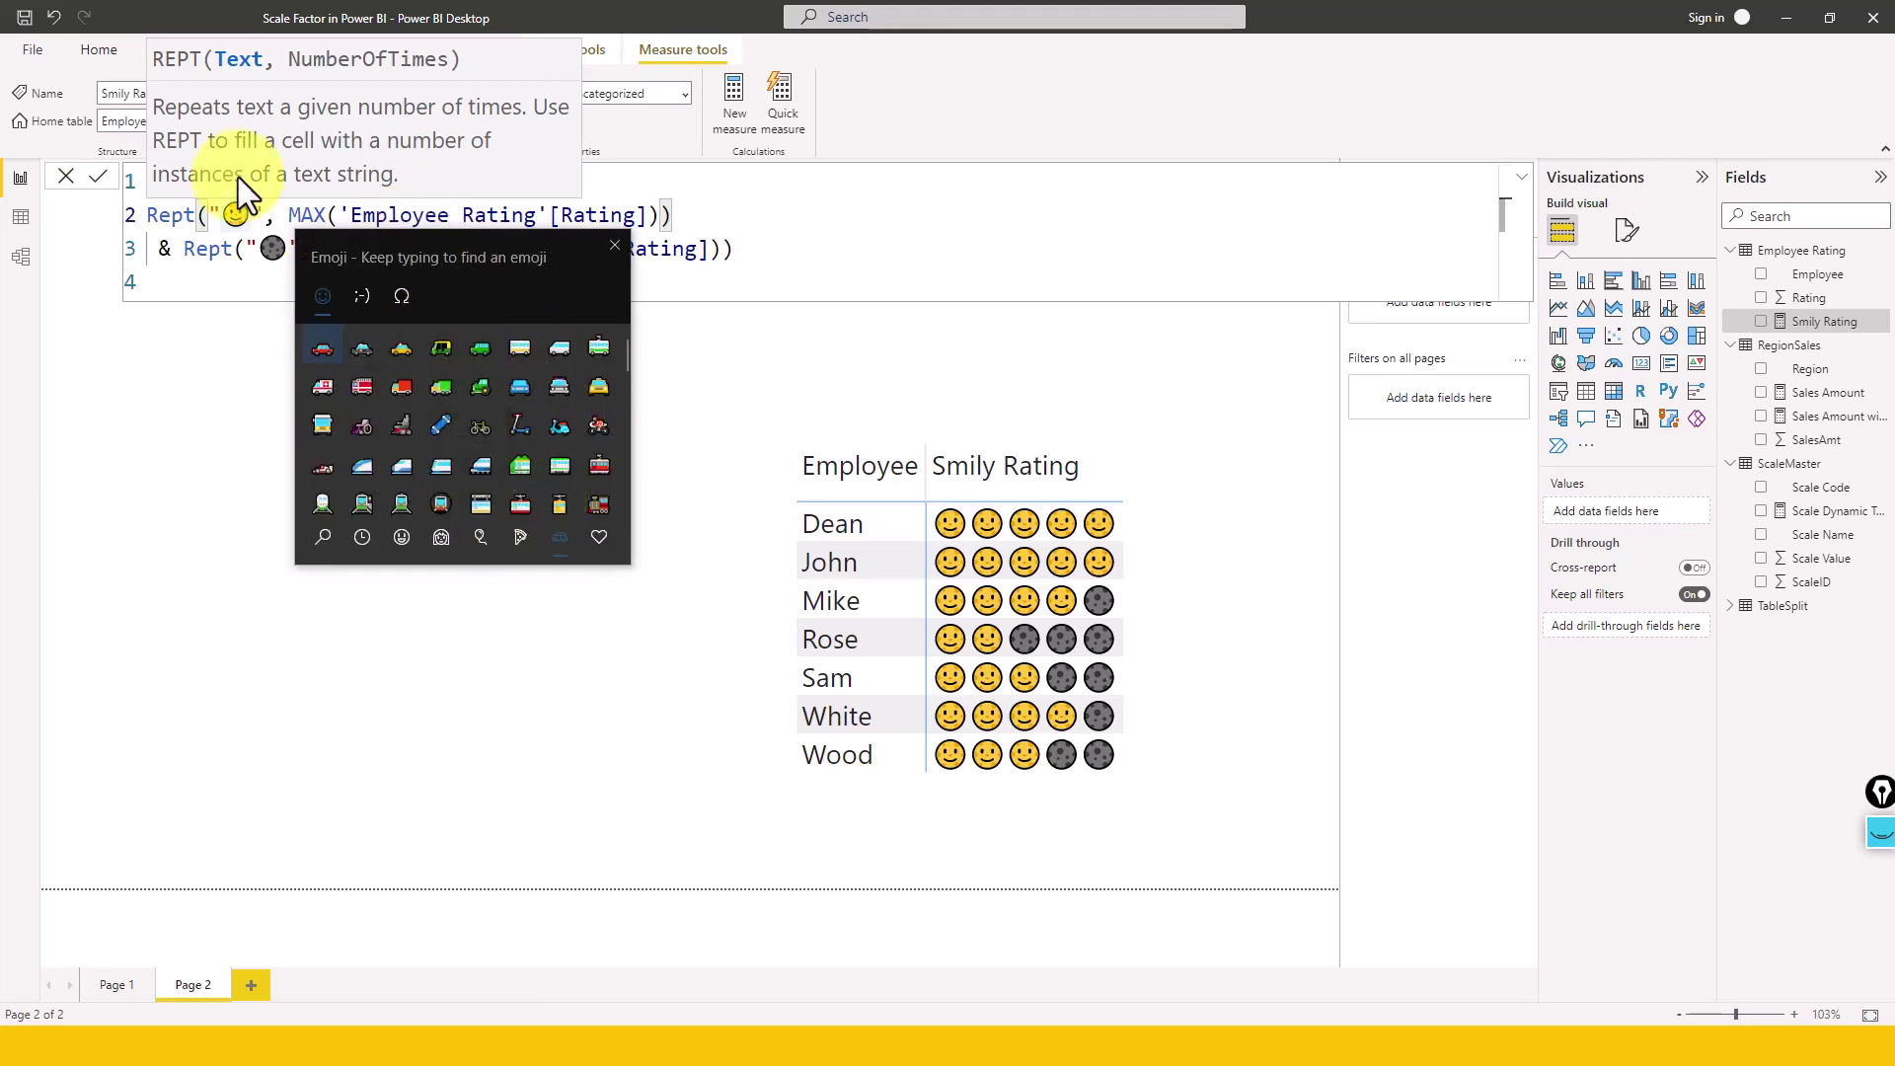
{"action": "left_click", "coordinate": [251, 209]}
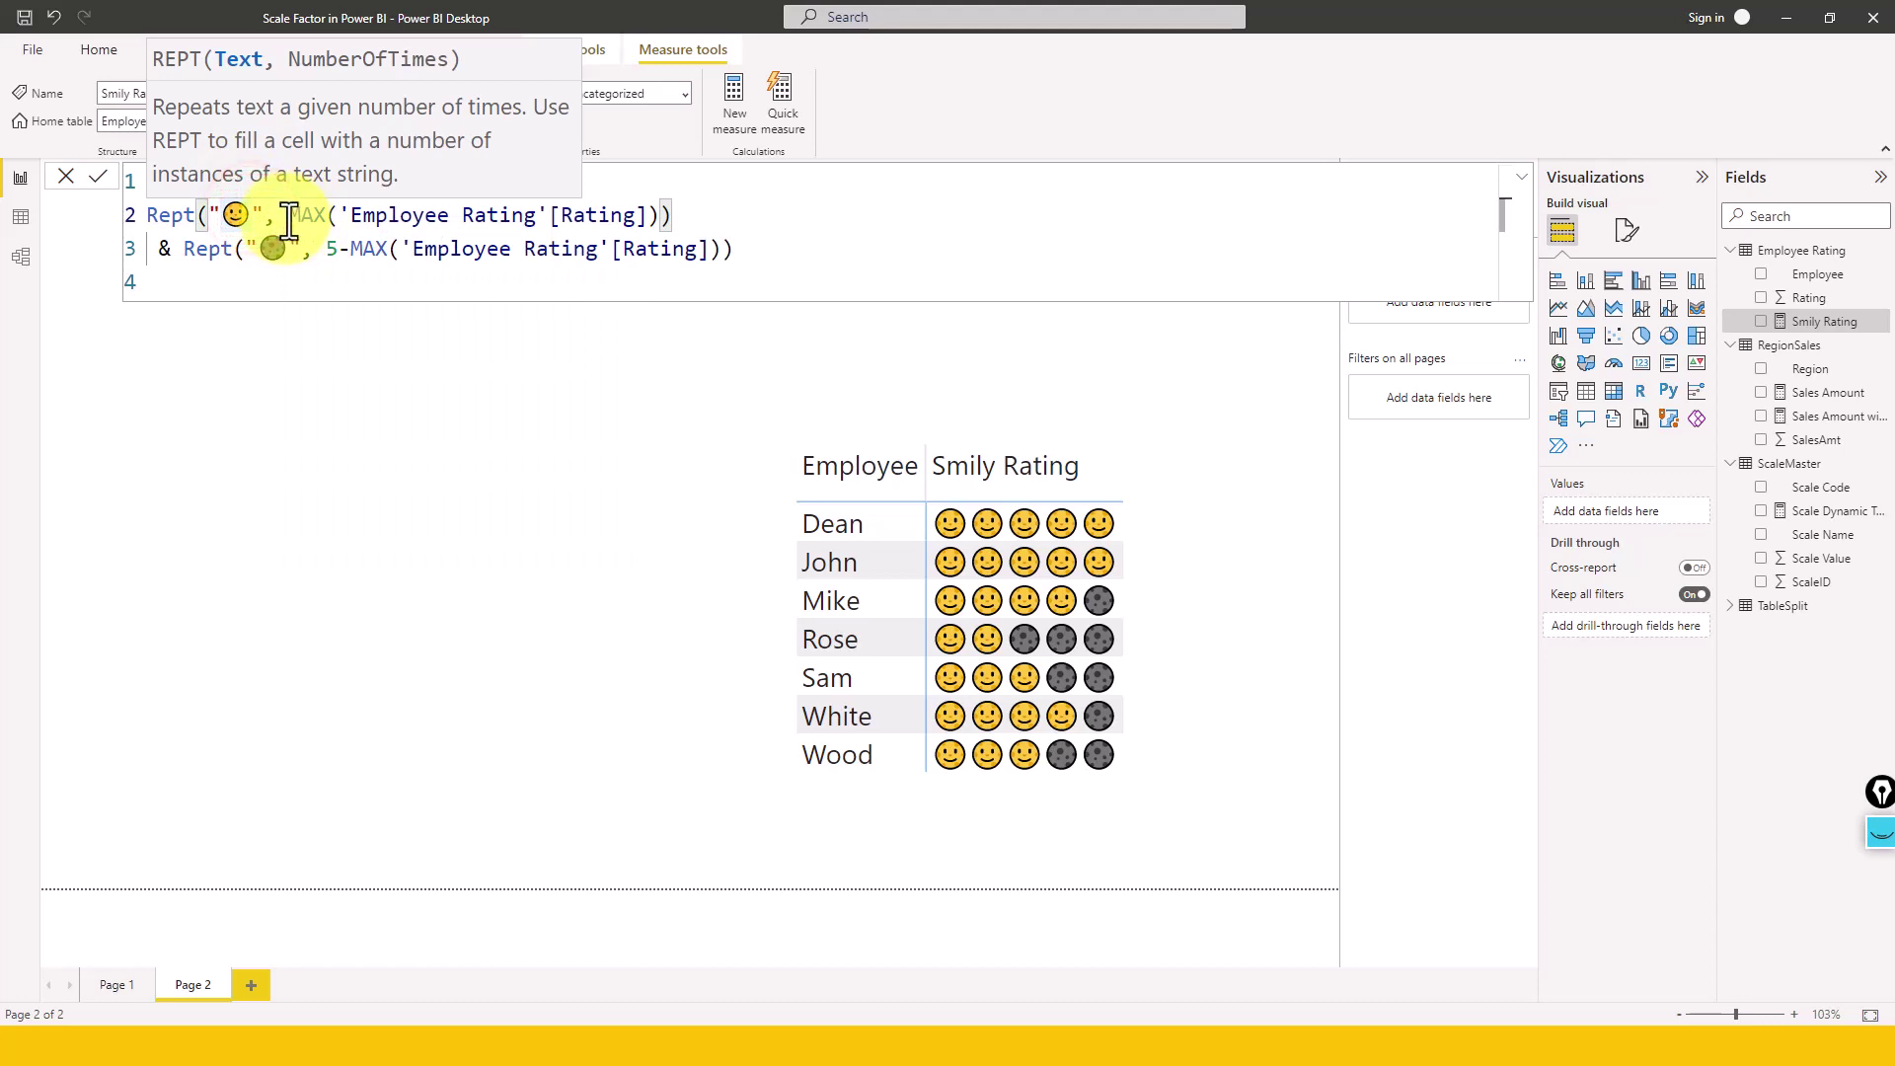
{"action": "left_click_drag", "start_coordinate": [422, 216], "coordinate": [635, 215]}
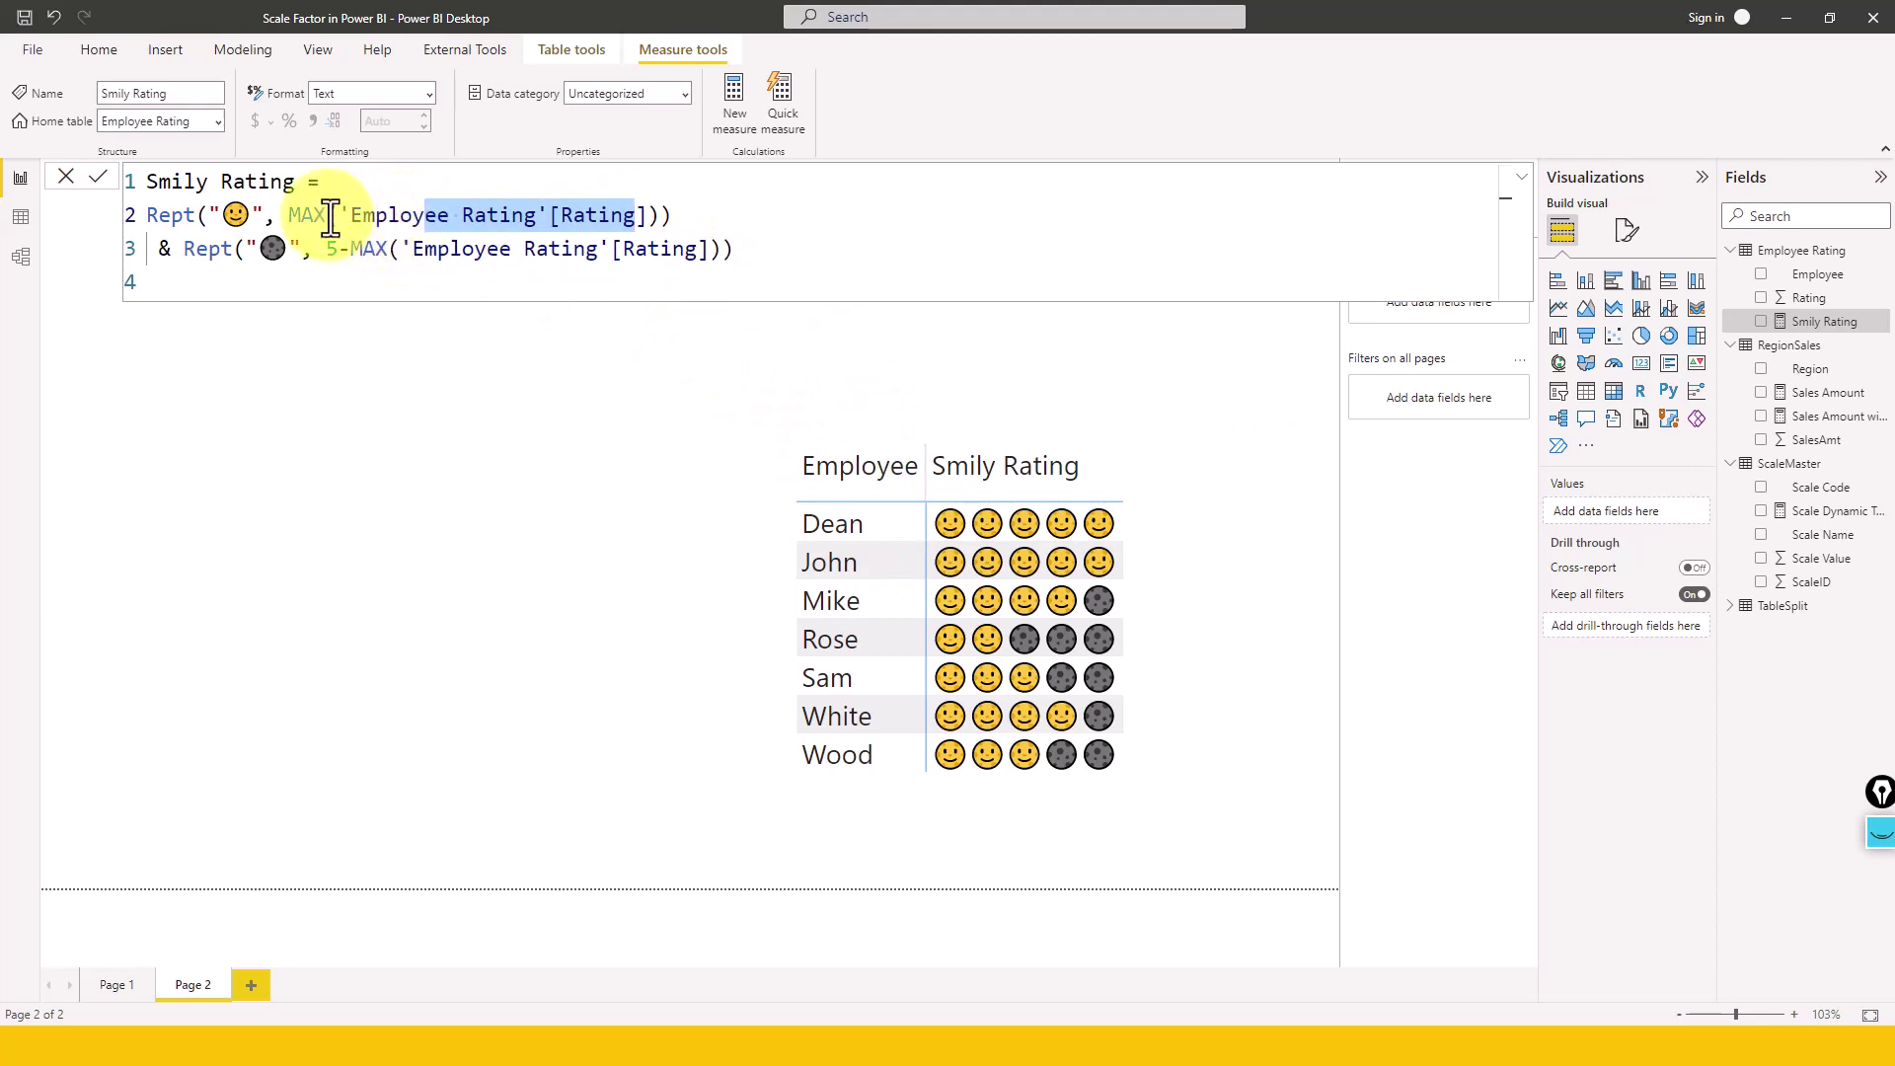
Step: Comment out line 3, the dark-emoji REPT, by adding '--' at its start
{"action": "left_click", "coordinate": [155, 248]}
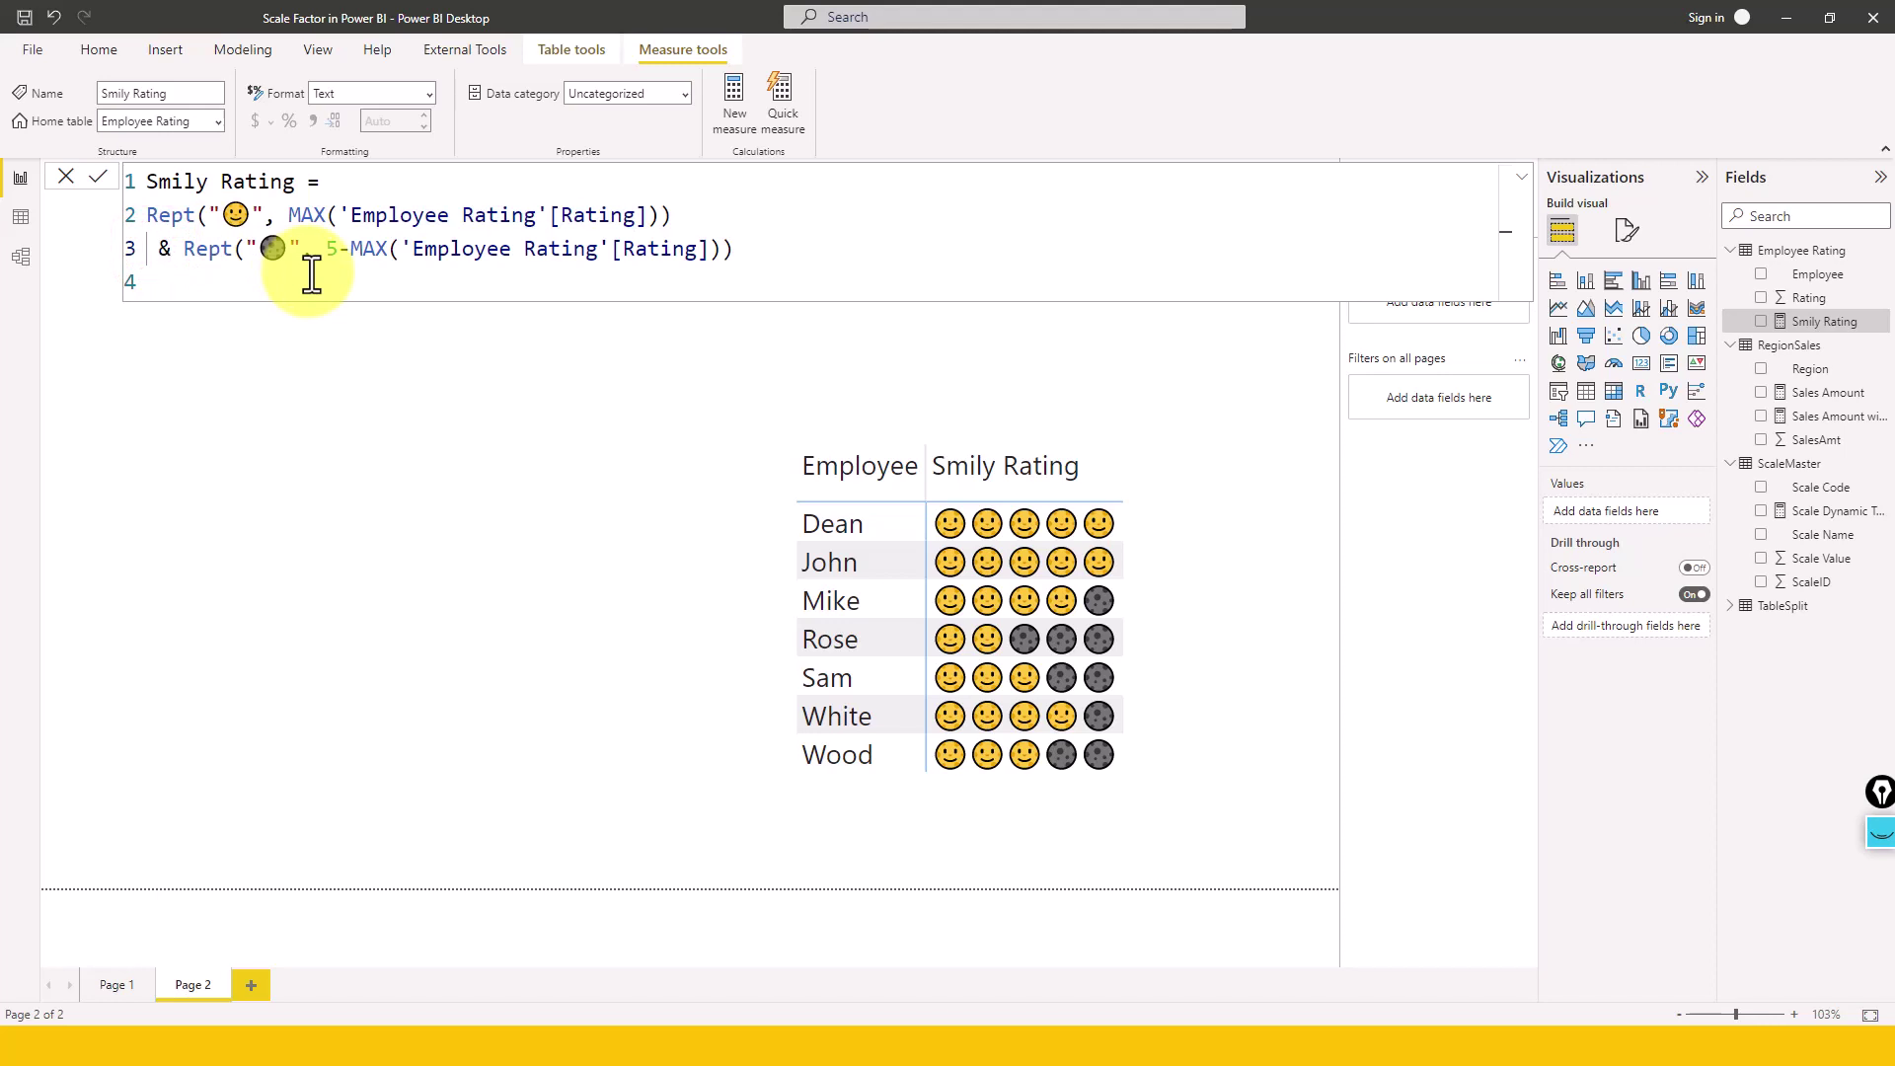
{"action": "type", "text": "--"}
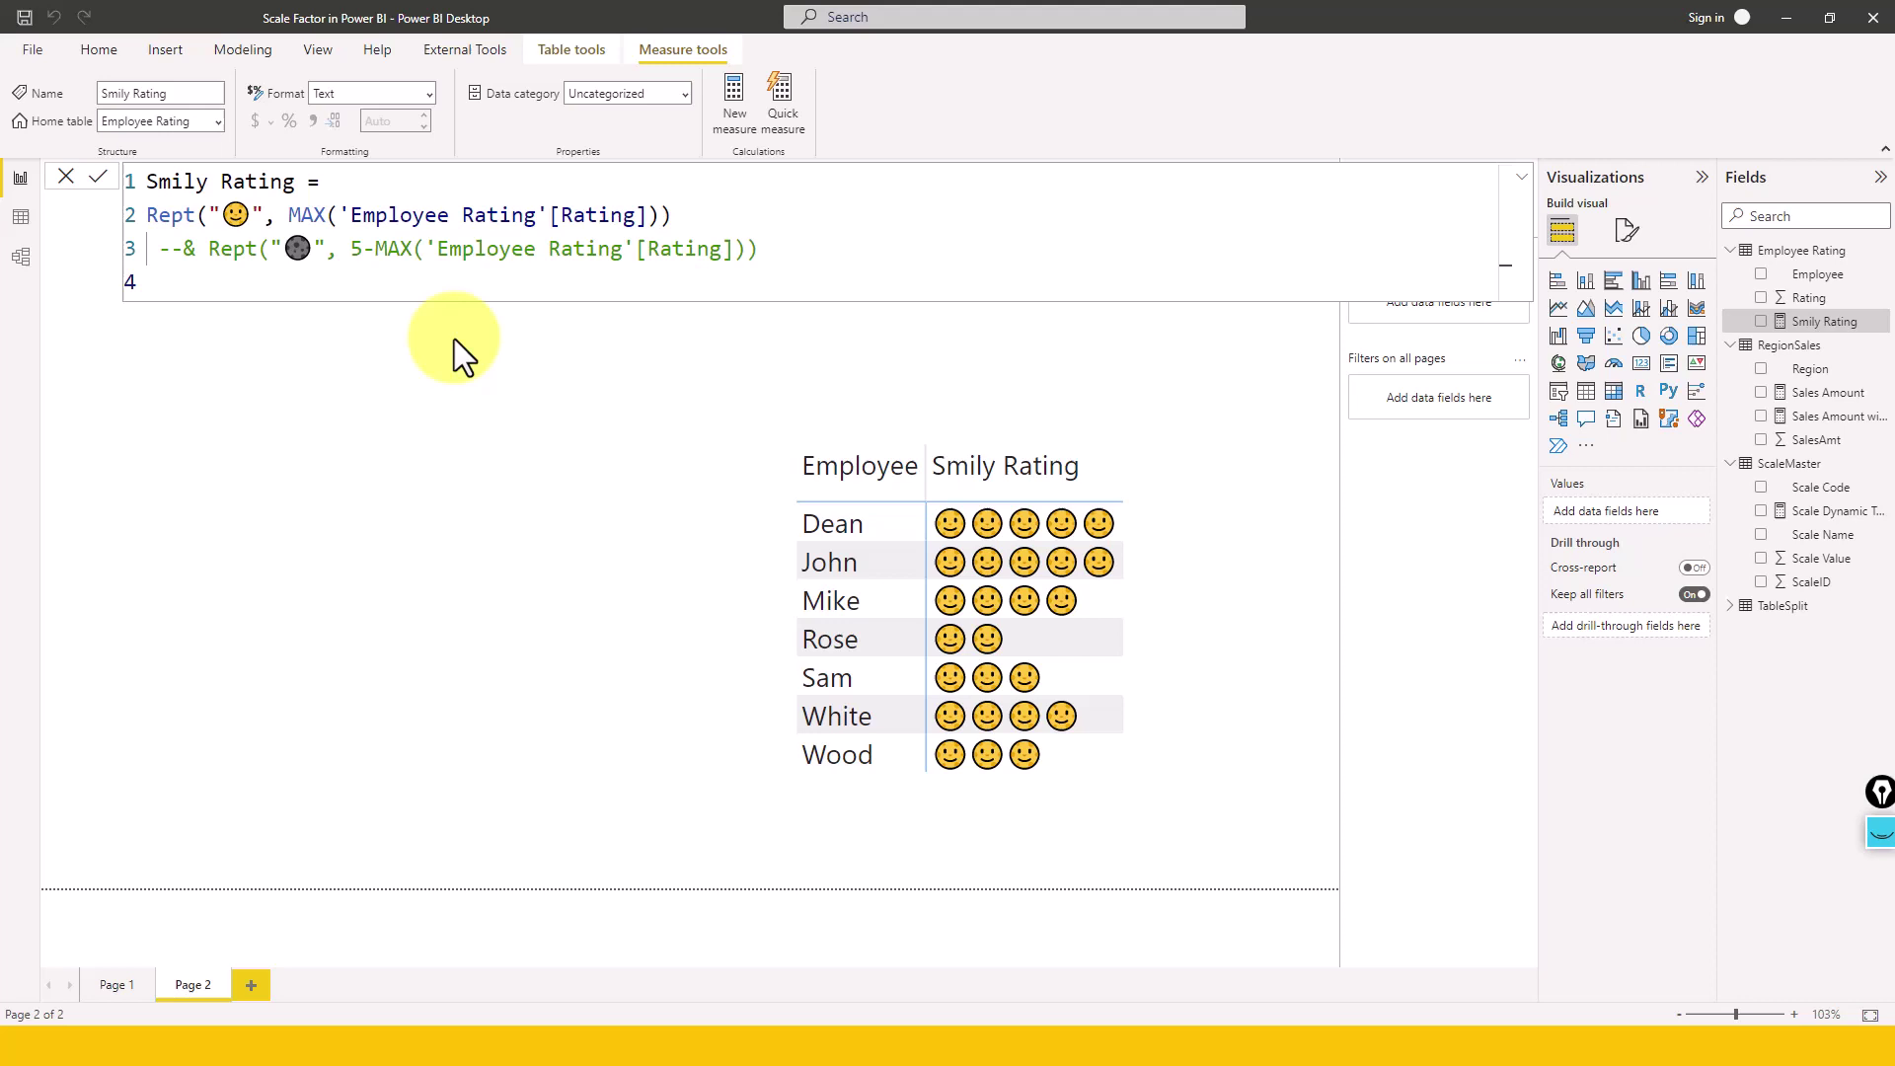
Step: Delete the '--' on line 3, then highlight the ampersand and the dark-emoji argument
{"action": "left_click", "coordinate": [184, 250]}
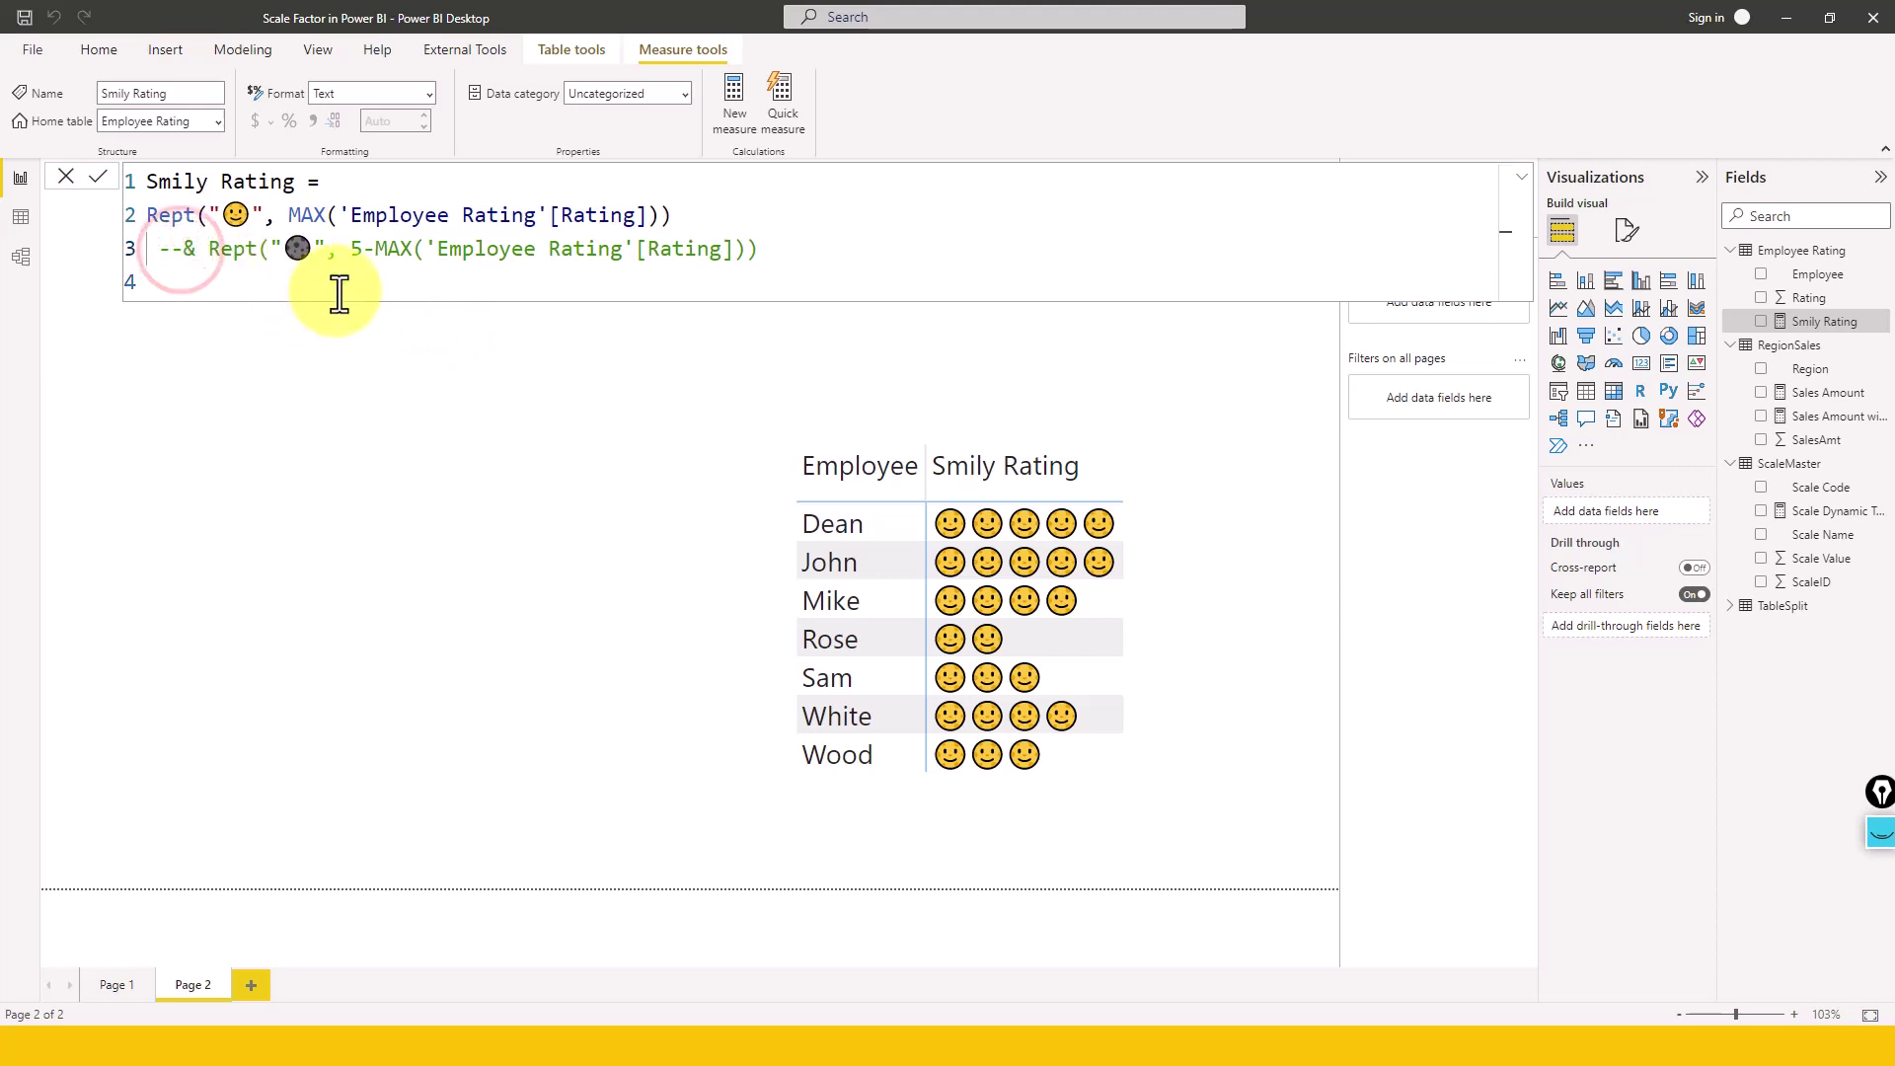
{"action": "key", "text": "Delete"}
{"action": "key", "text": "Delete"}
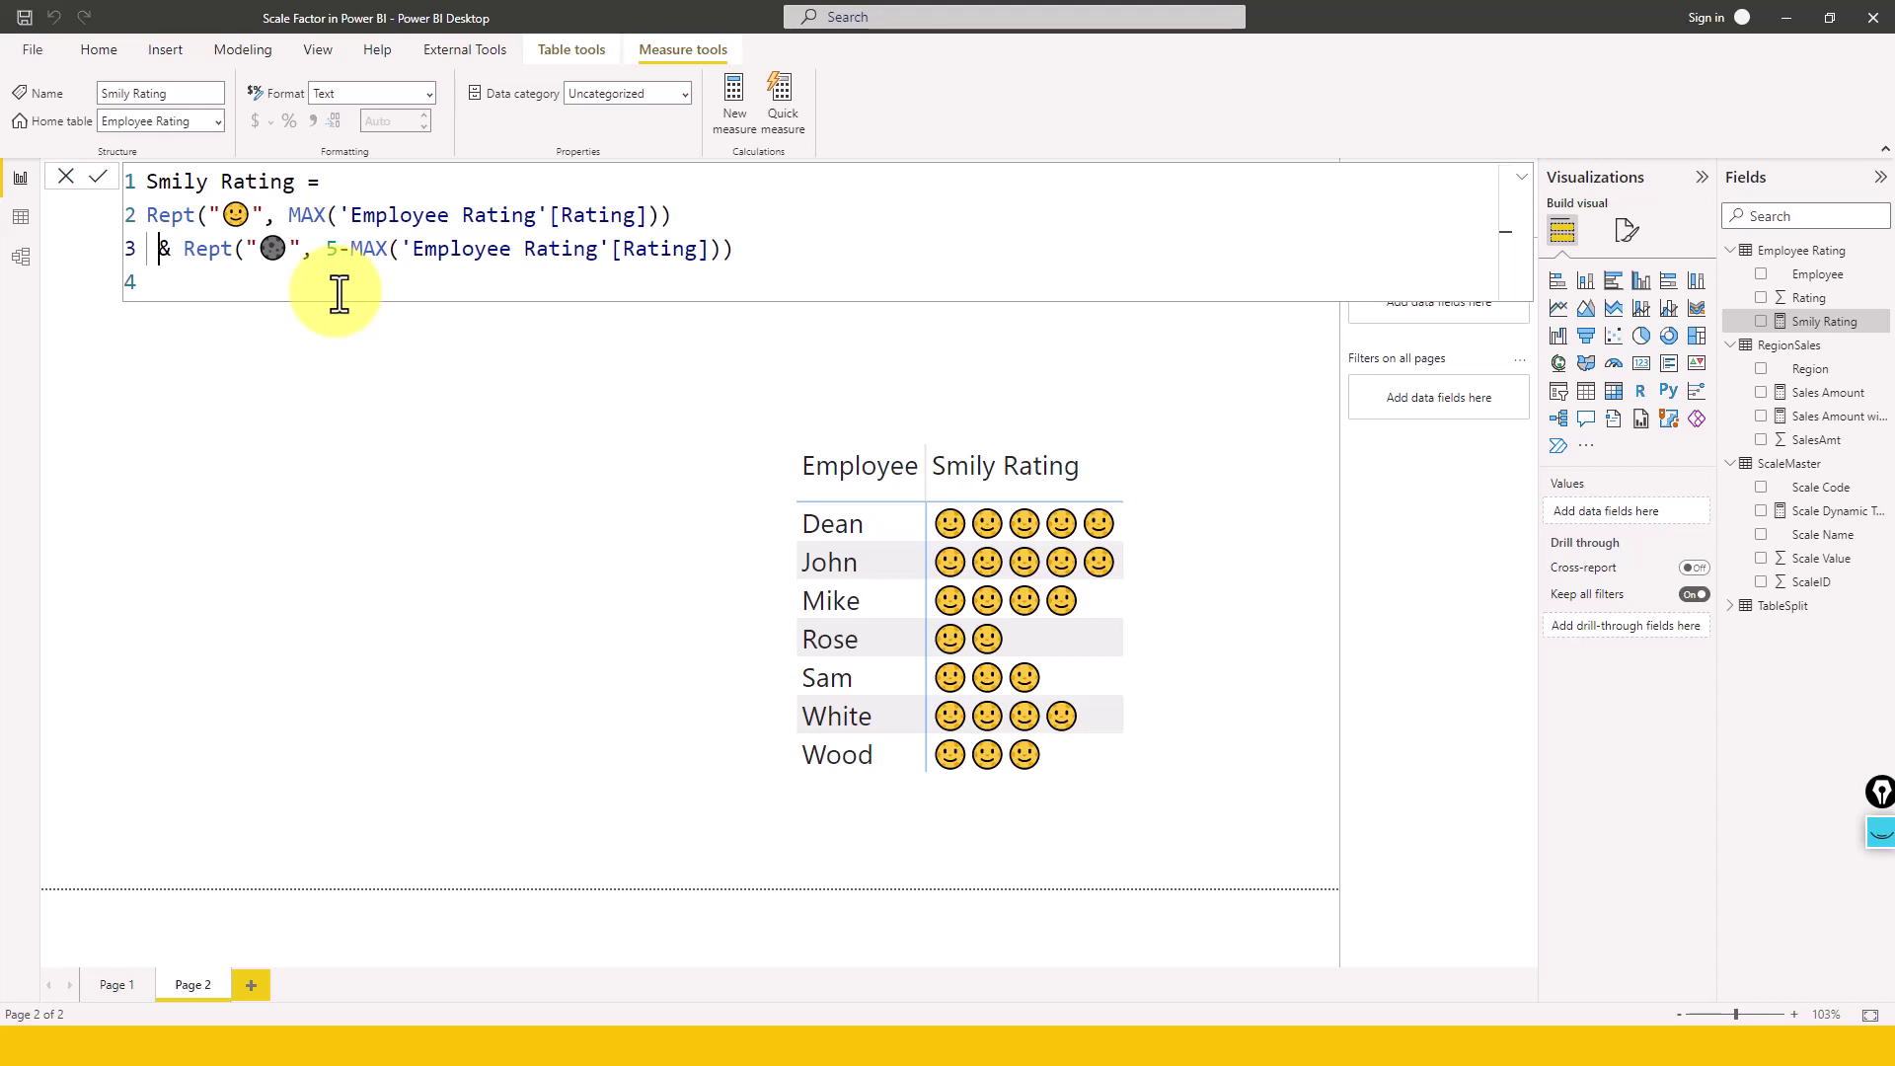
{"action": "key", "text": "shift+Right"}
{"action": "key", "text": "shift+Right"}
{"action": "key", "text": "shift+Left"}
{"action": "key", "text": "Right"}
{"action": "key", "text": "Right"}
{"action": "key", "text": "ctrl+shift+Right"}
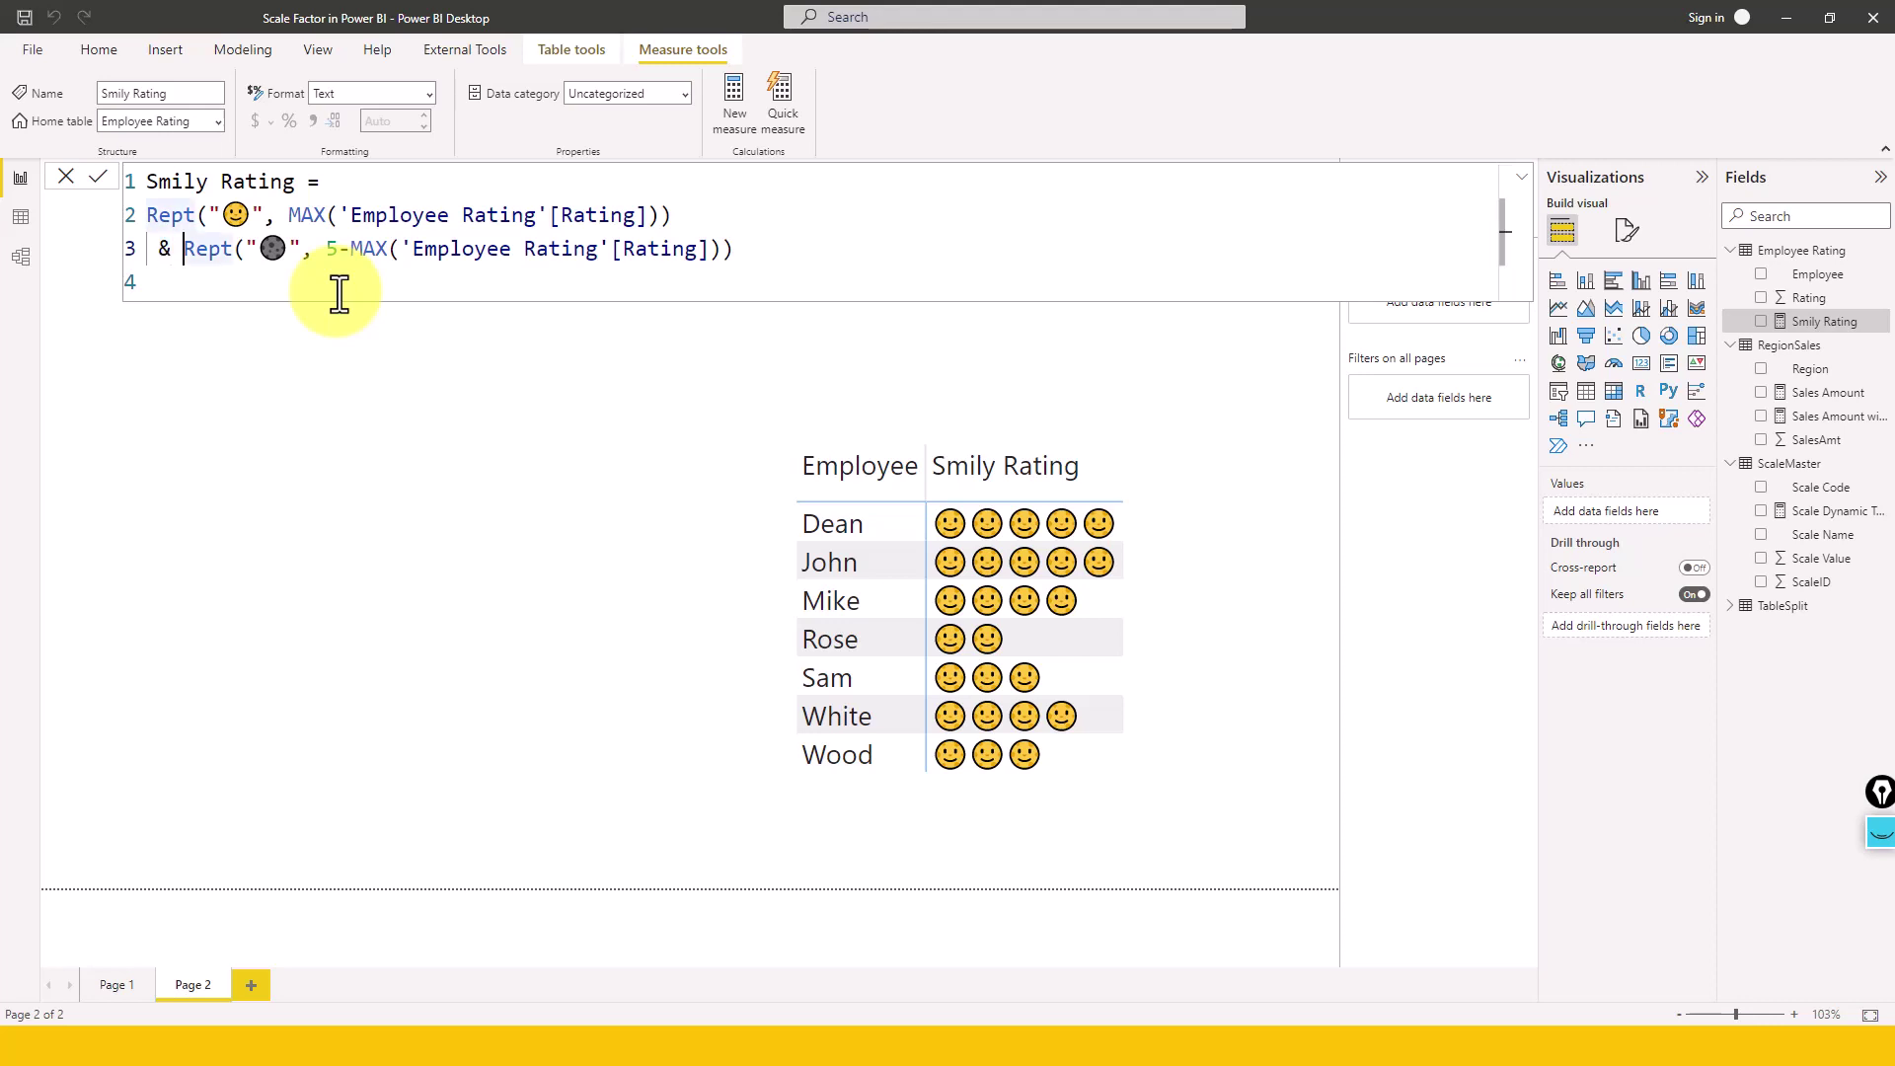
{"action": "key", "text": "Left"}
{"action": "key", "text": "shift+Right"}
{"action": "key", "text": "shift+Right"}
{"action": "key", "text": "shift+Right"}
{"action": "key", "text": "shift+Right"}
{"action": "key", "text": "shift+Right"}
{"action": "key", "text": "shift+Right"}
{"action": "key", "text": "shift+Right"}
{"action": "key", "text": "shift+Right"}
{"action": "key", "text": "shift+Right"}
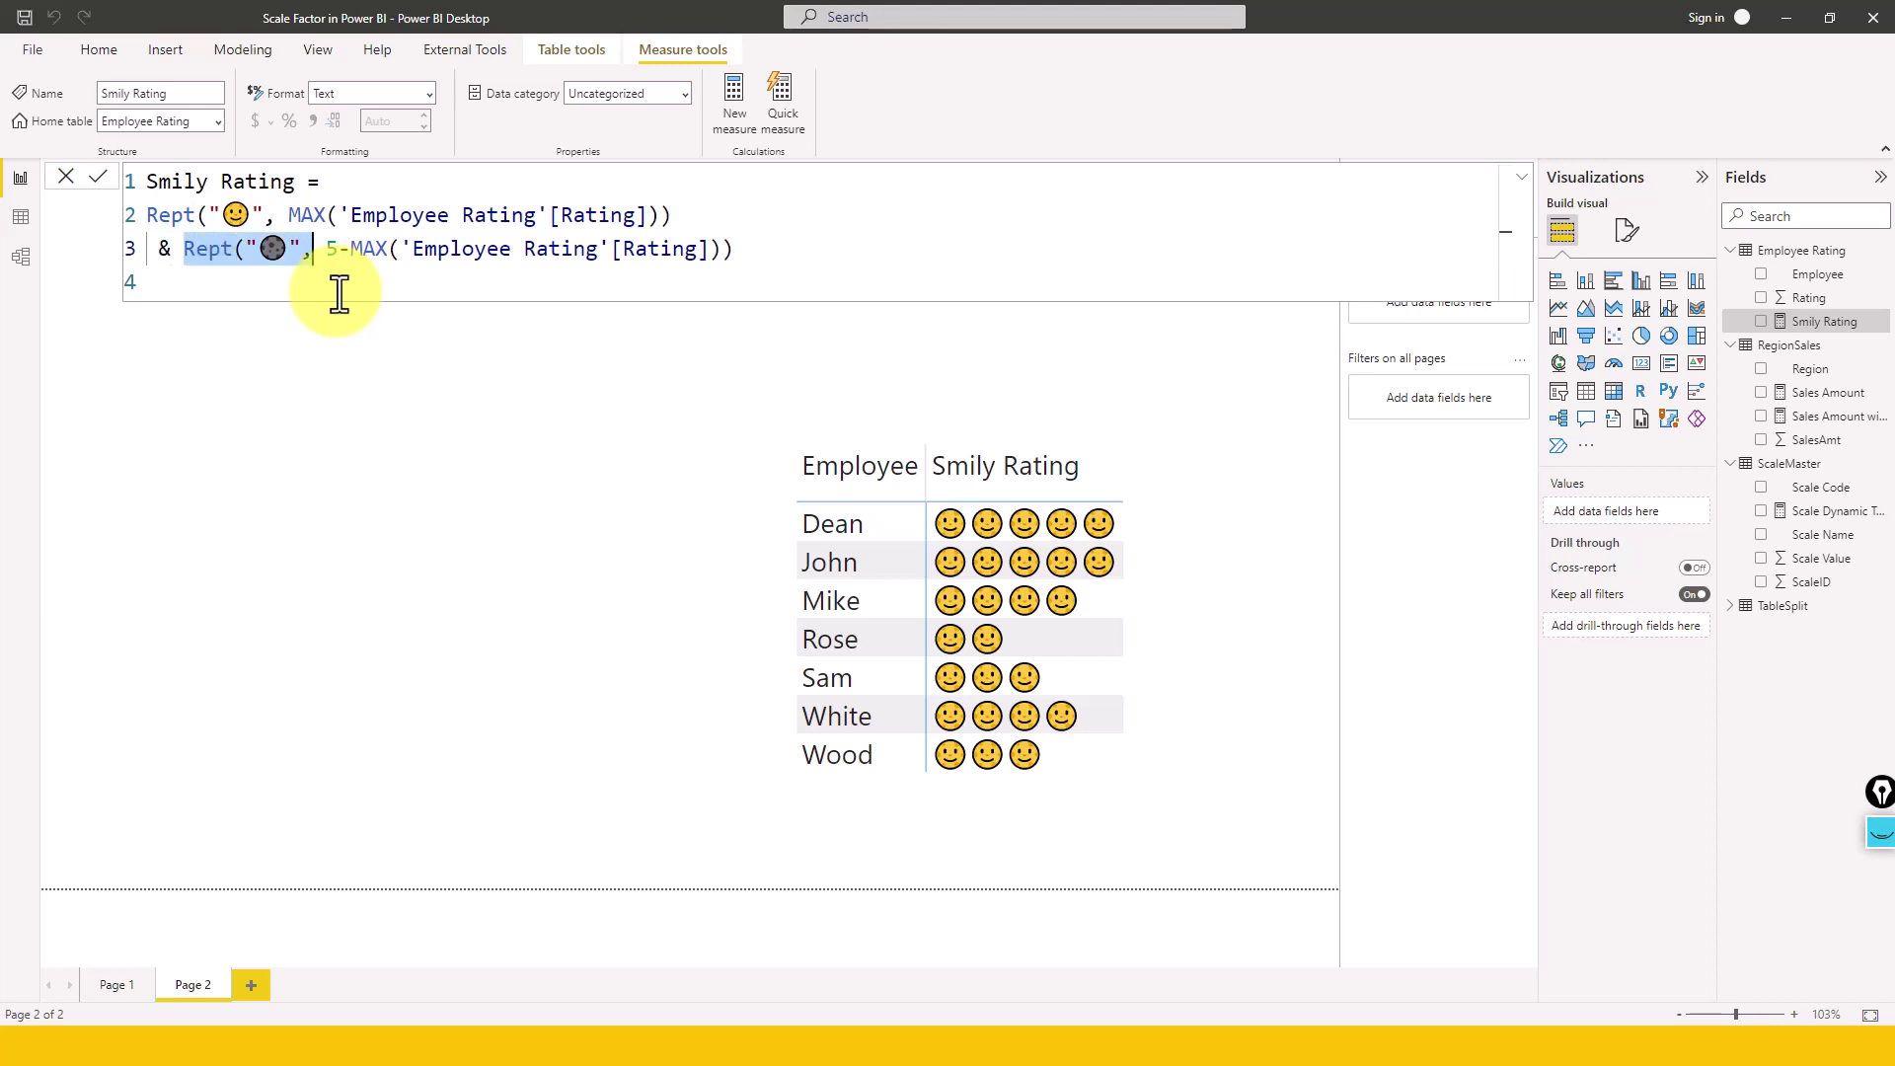
{"action": "key", "text": "Down"}
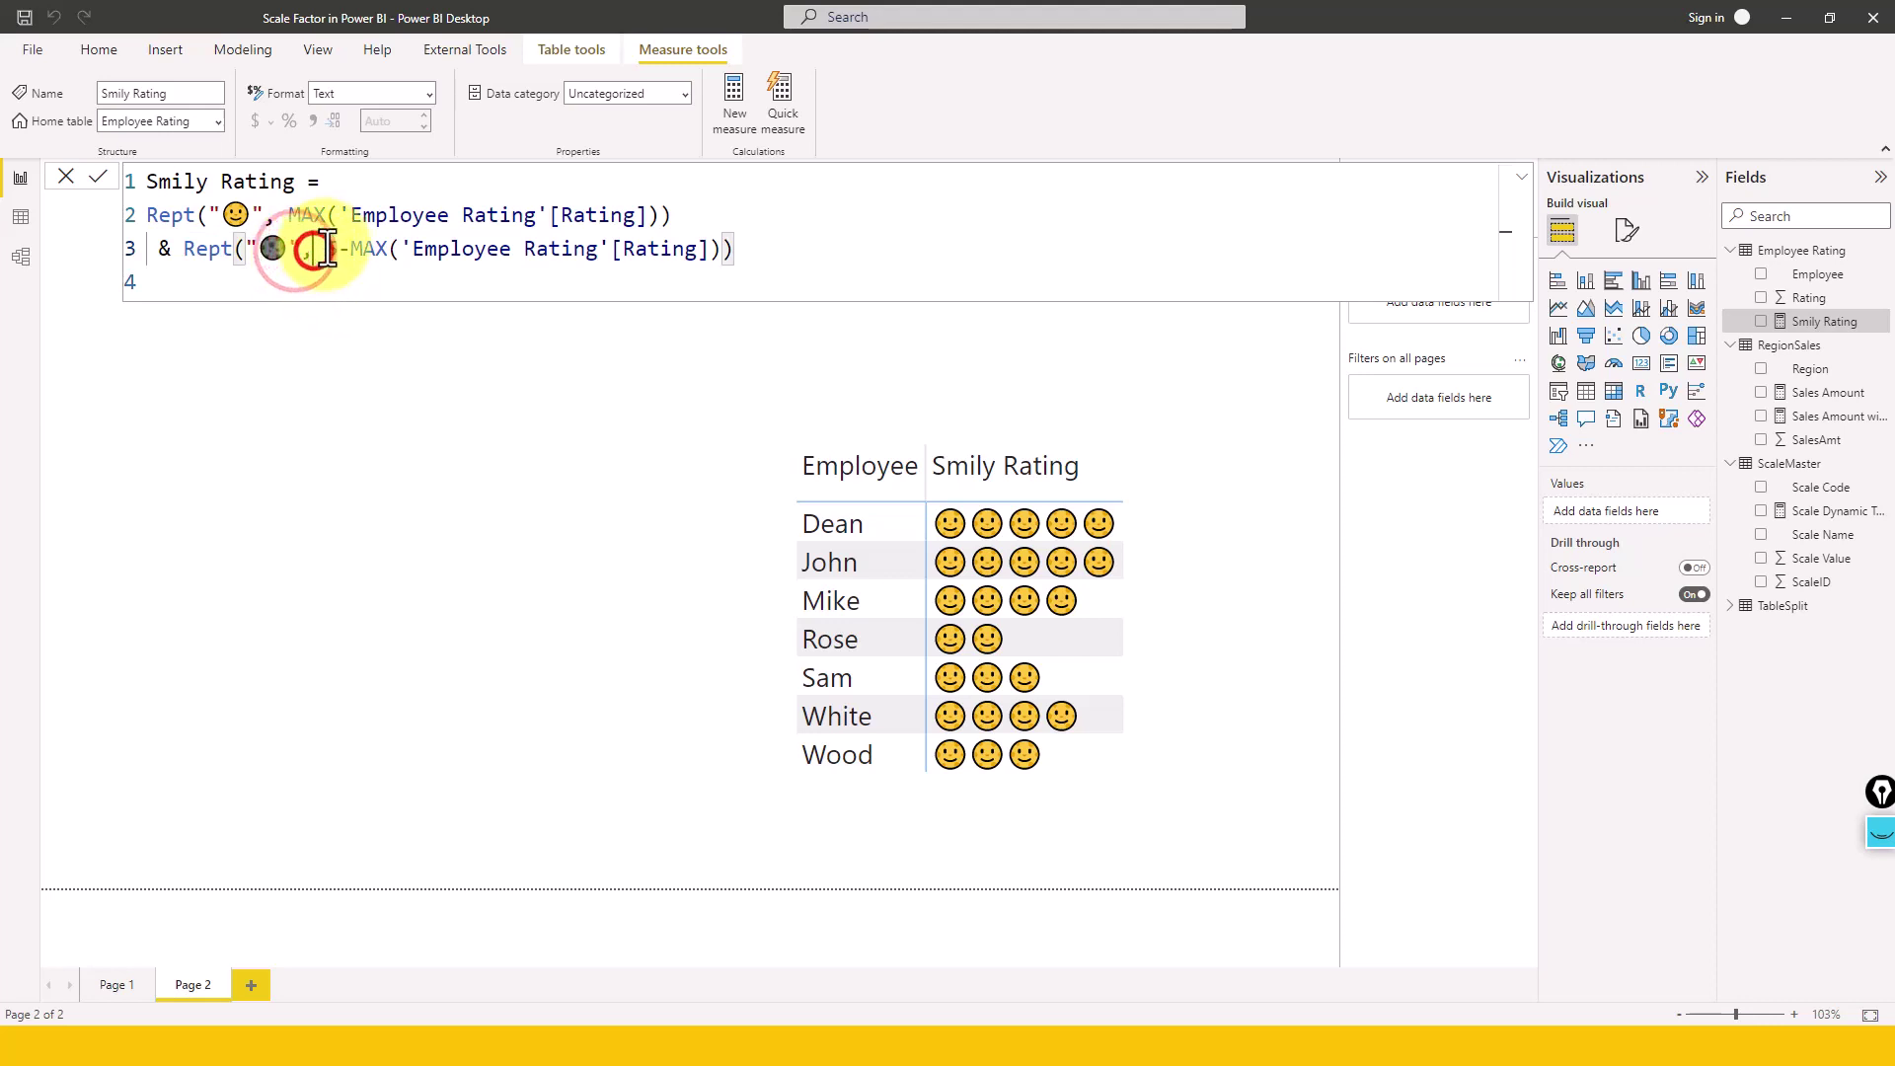
Step: Highlight the repeat count '5 minus MAX rating', then the 5 and MAX parts
{"action": "left_click", "coordinate": [329, 247]}
{"action": "left_click_drag", "start_coordinate": [329, 247], "coordinate": [708, 248]}
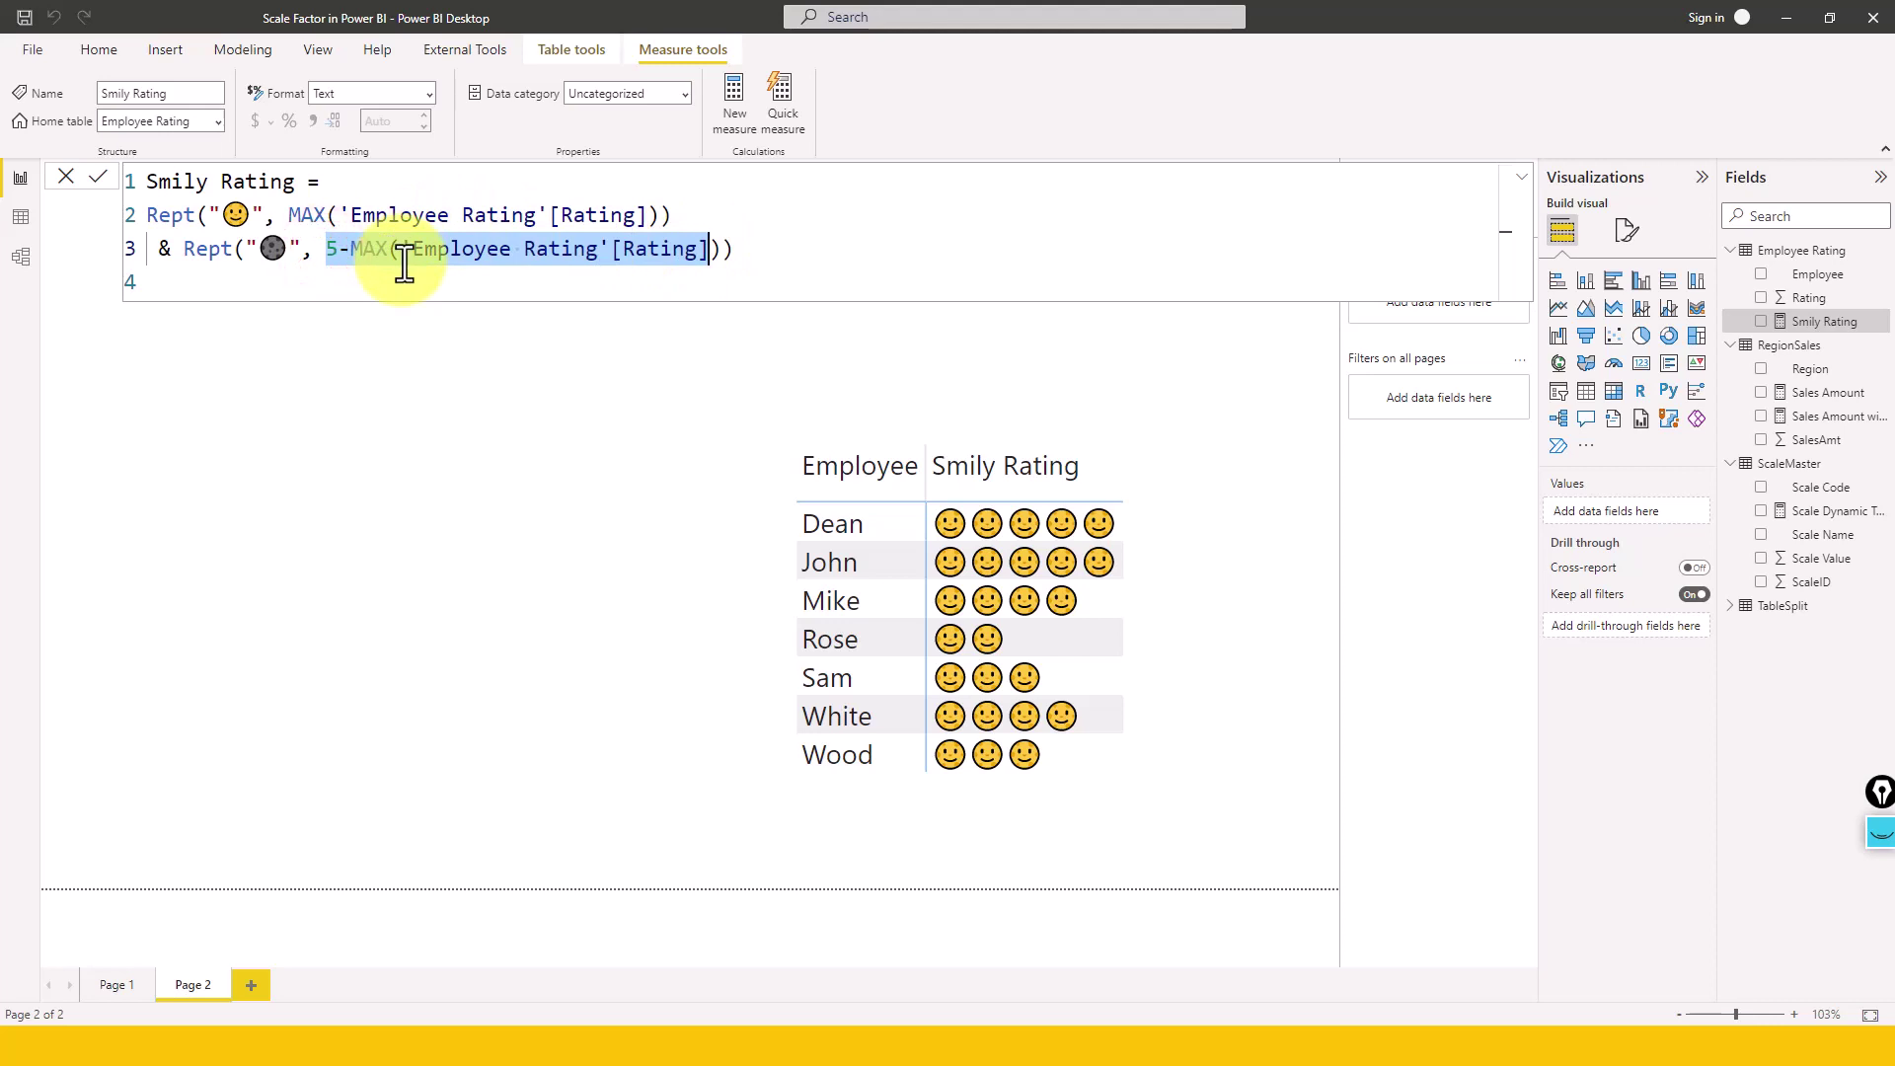
{"action": "key", "text": "Left"}
{"action": "key", "text": "shift+Right"}
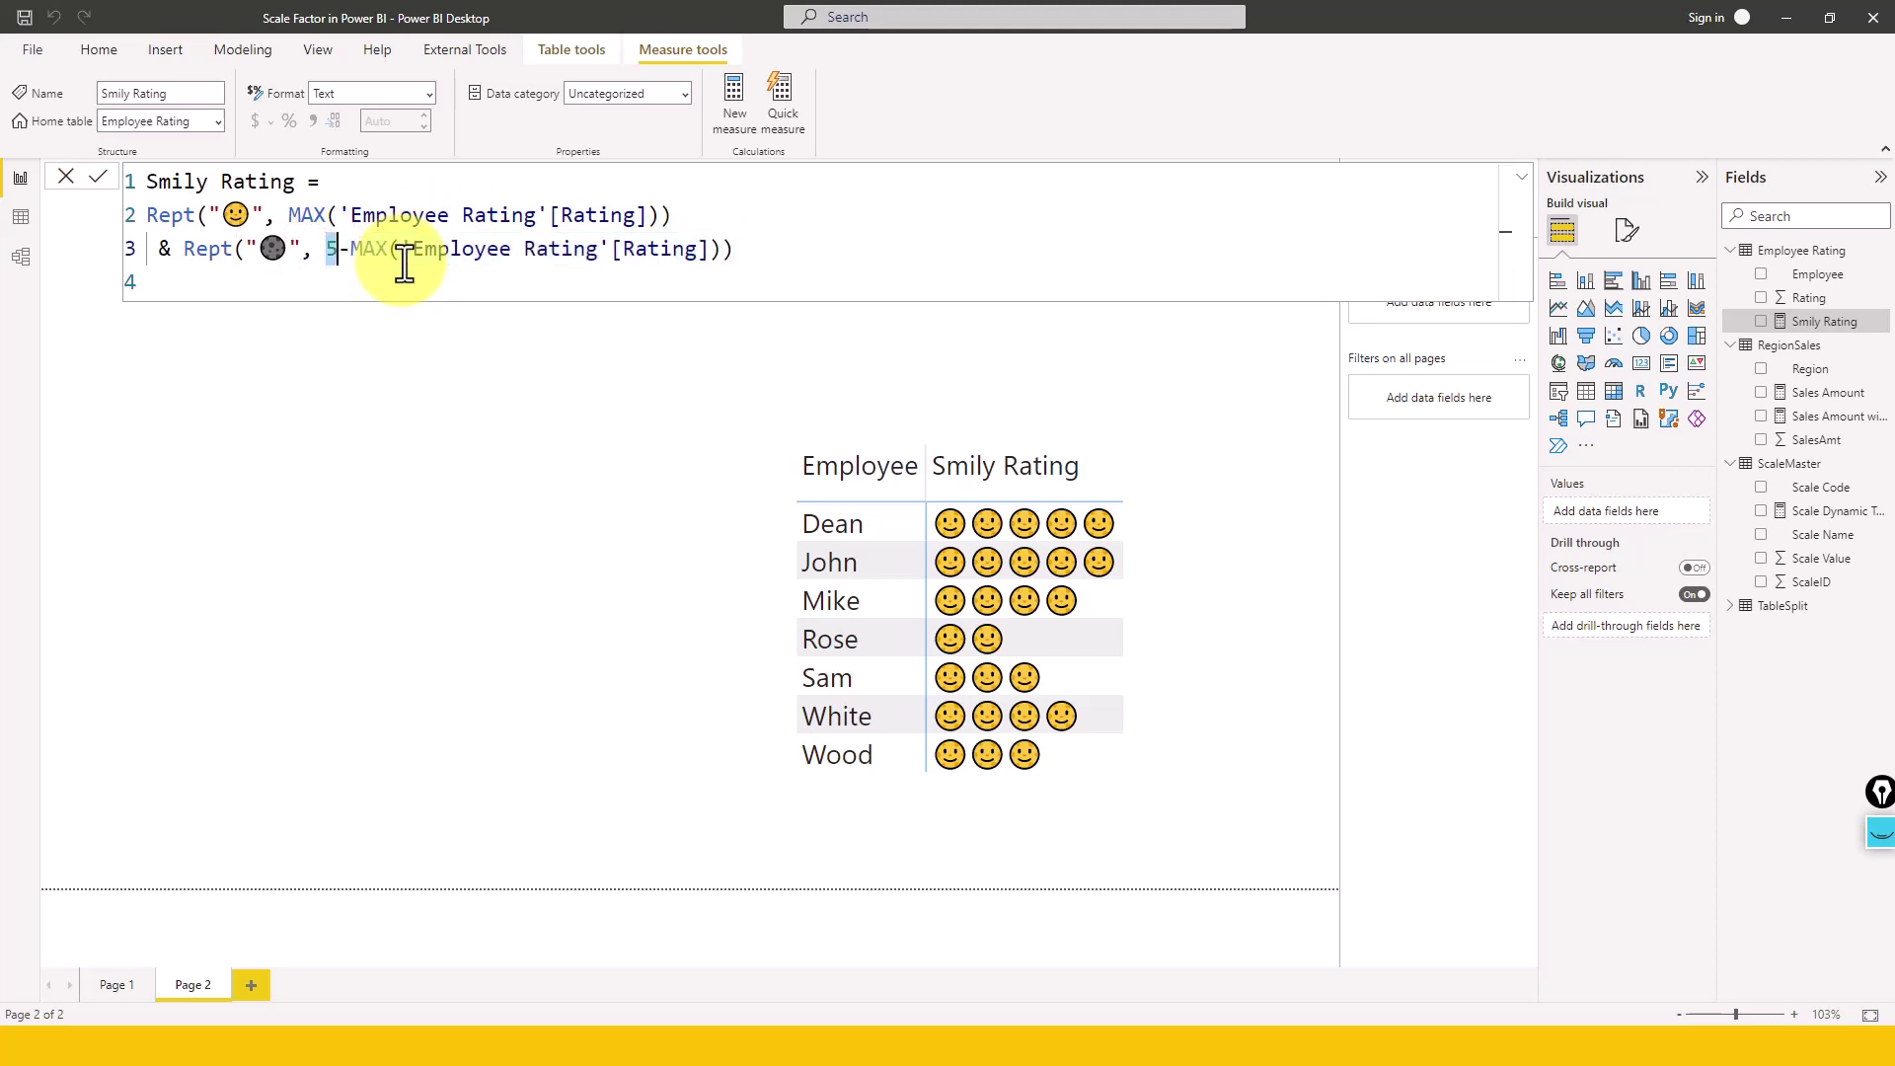
{"action": "key", "text": "Right"}
{"action": "key", "text": "Right"}
{"action": "key", "text": "ctrl+shift+Right"}
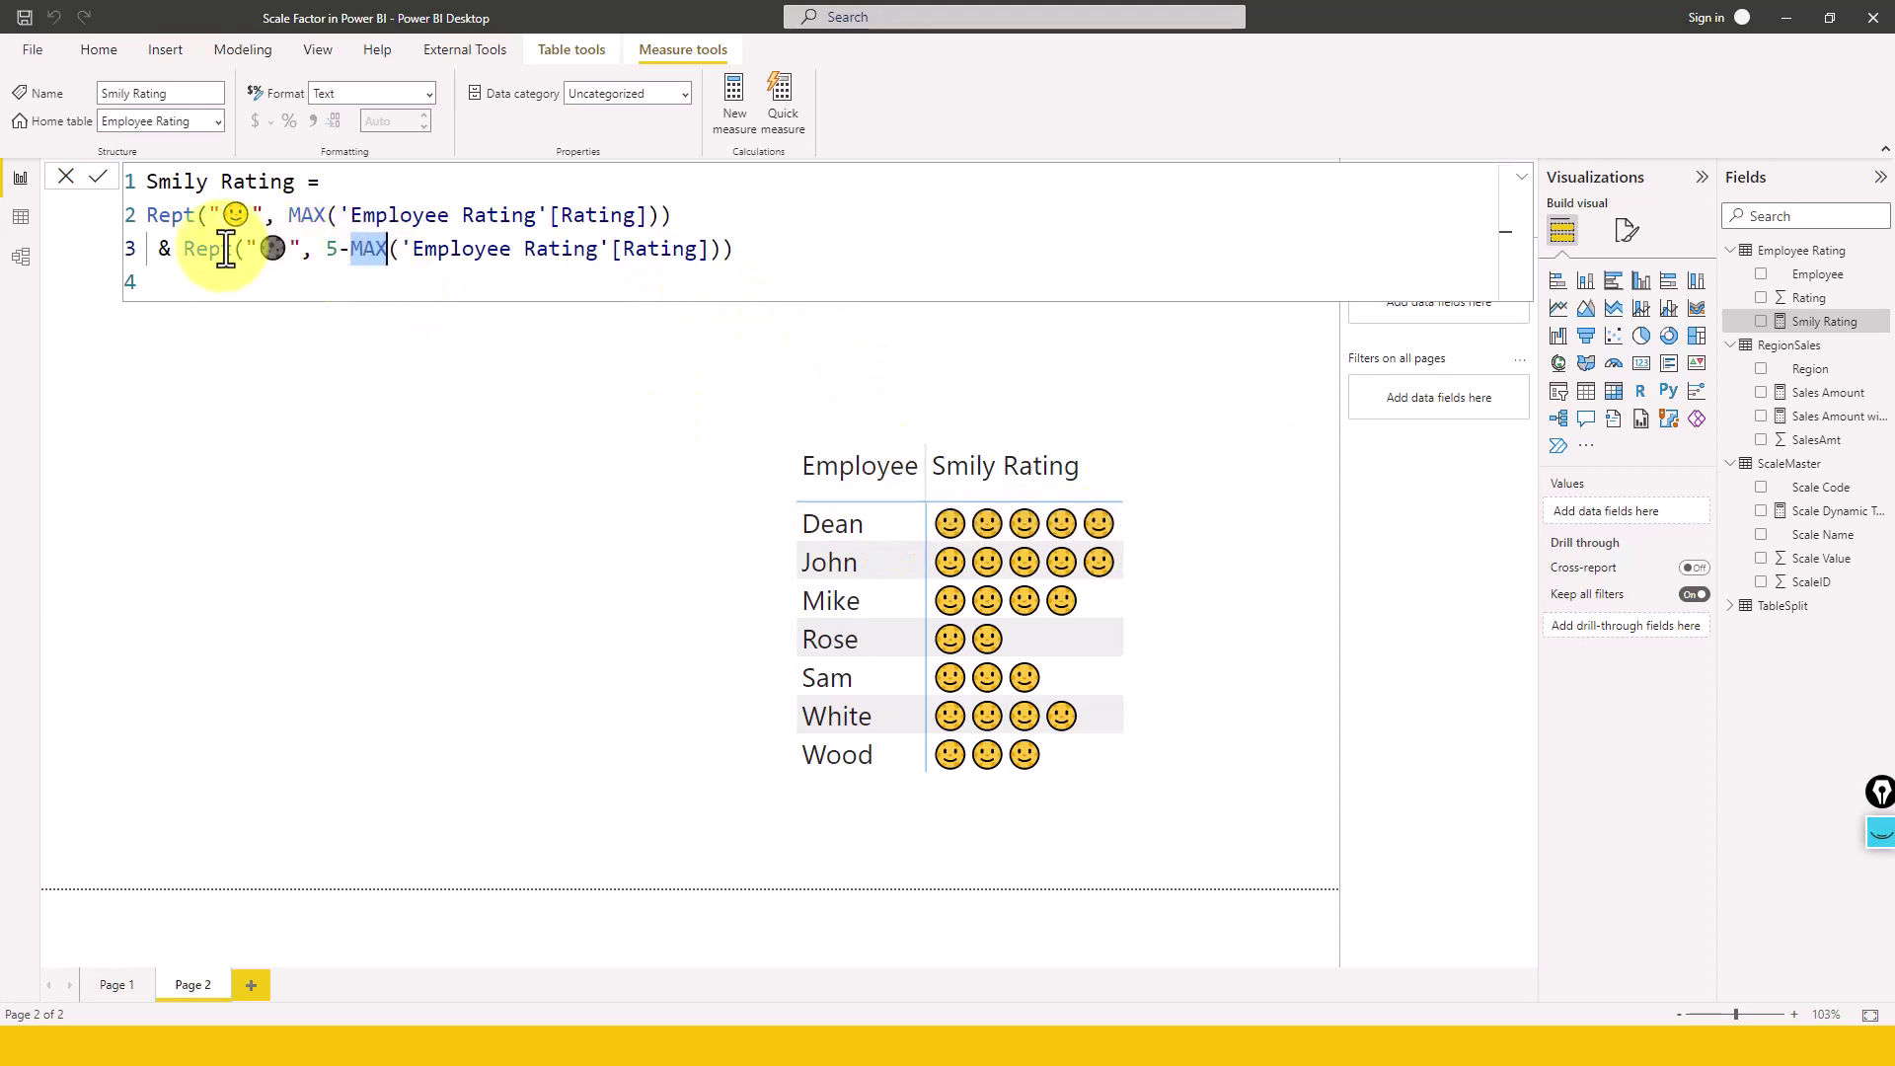
Step: Highlight the second REPT's dark-emoji text argument and its dark circle emoji
{"action": "left_click_drag", "start_coordinate": [208, 249], "coordinate": [326, 251]}
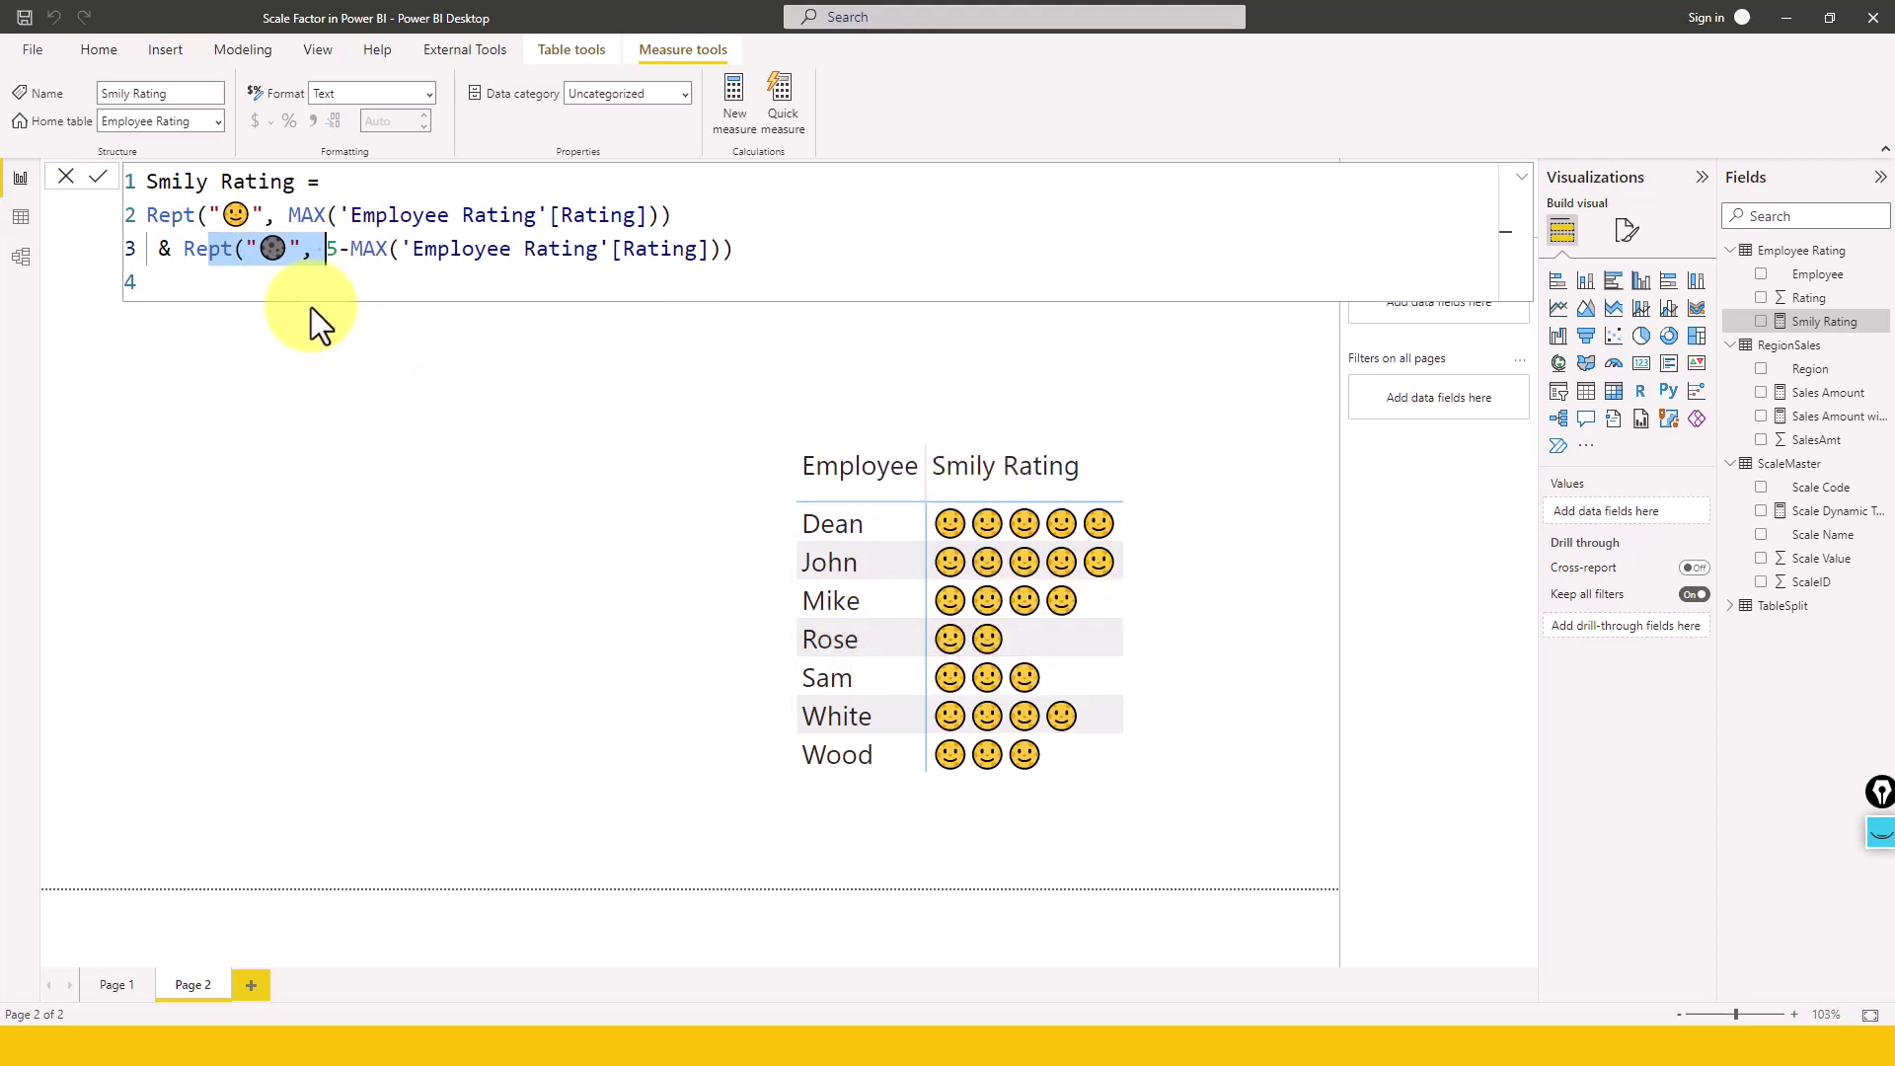
{"action": "left_click", "coordinate": [332, 247]}
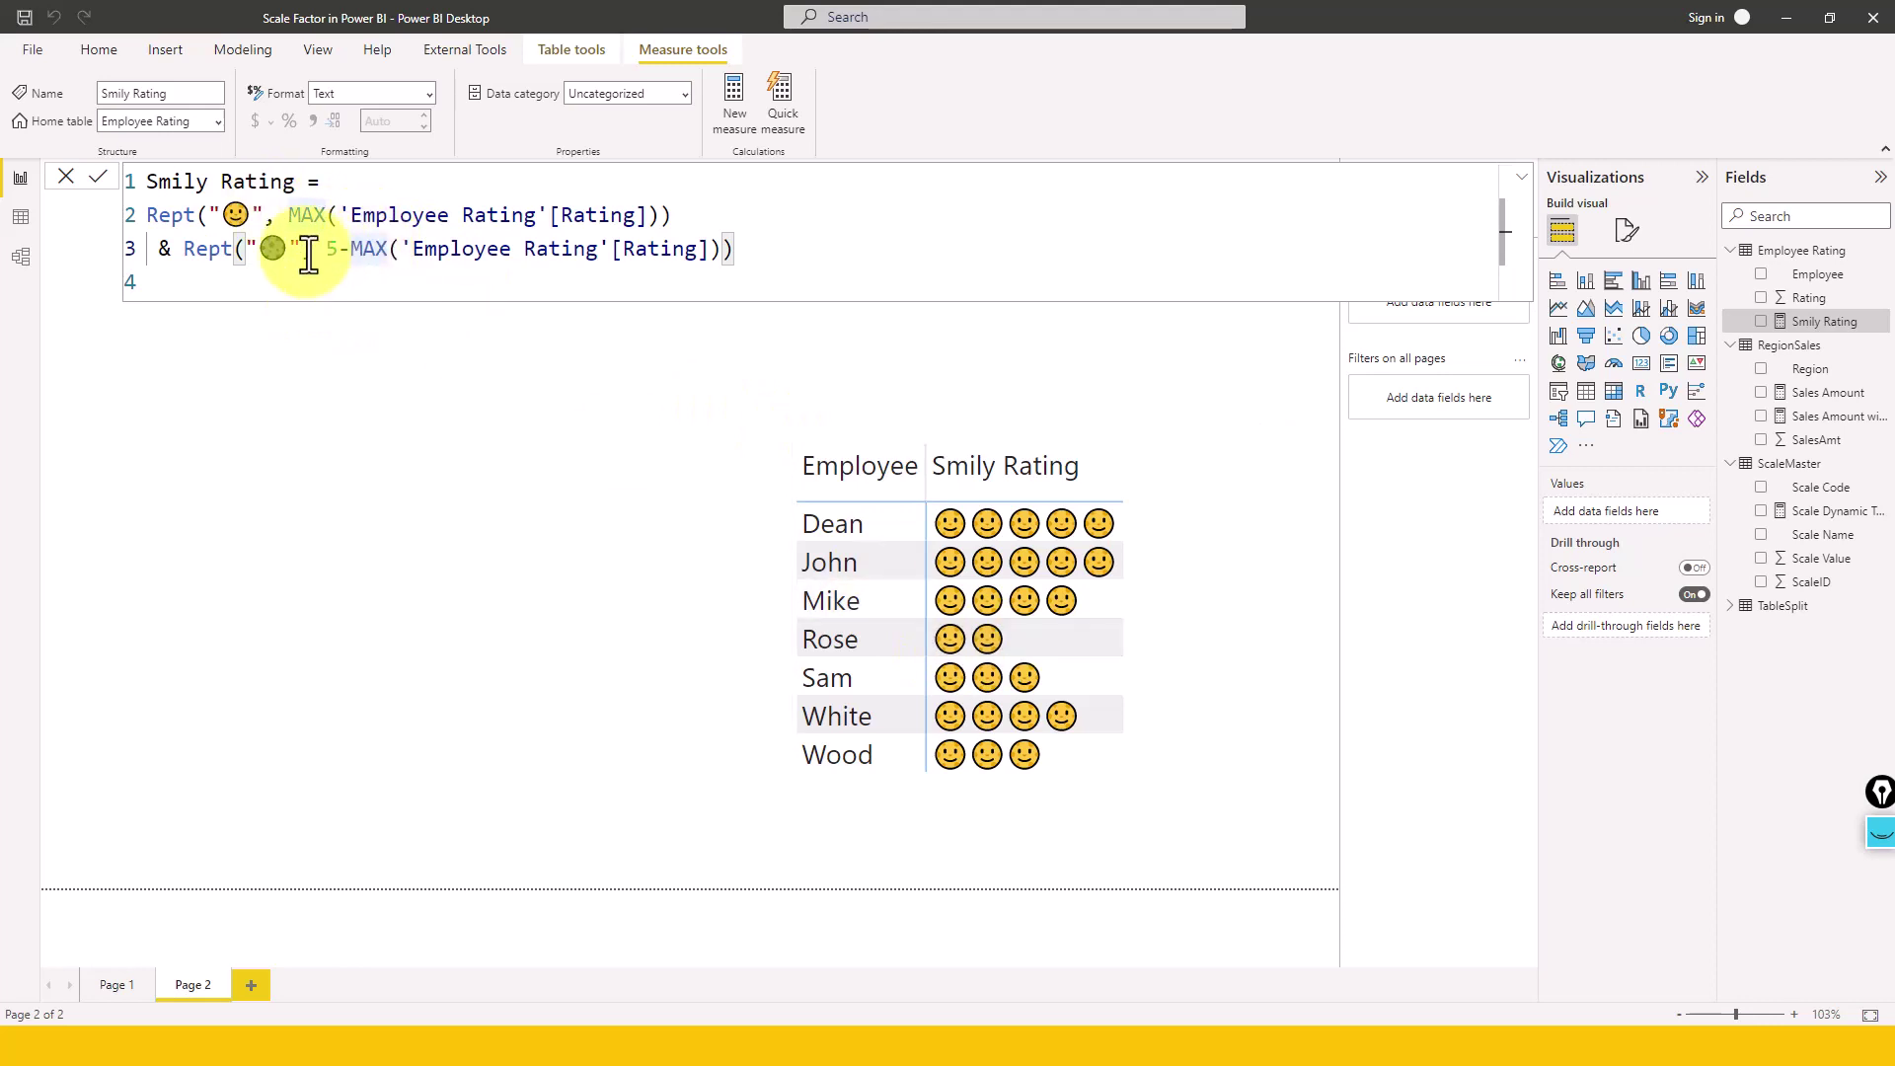
{"action": "double_click", "coordinate": [272, 249]}
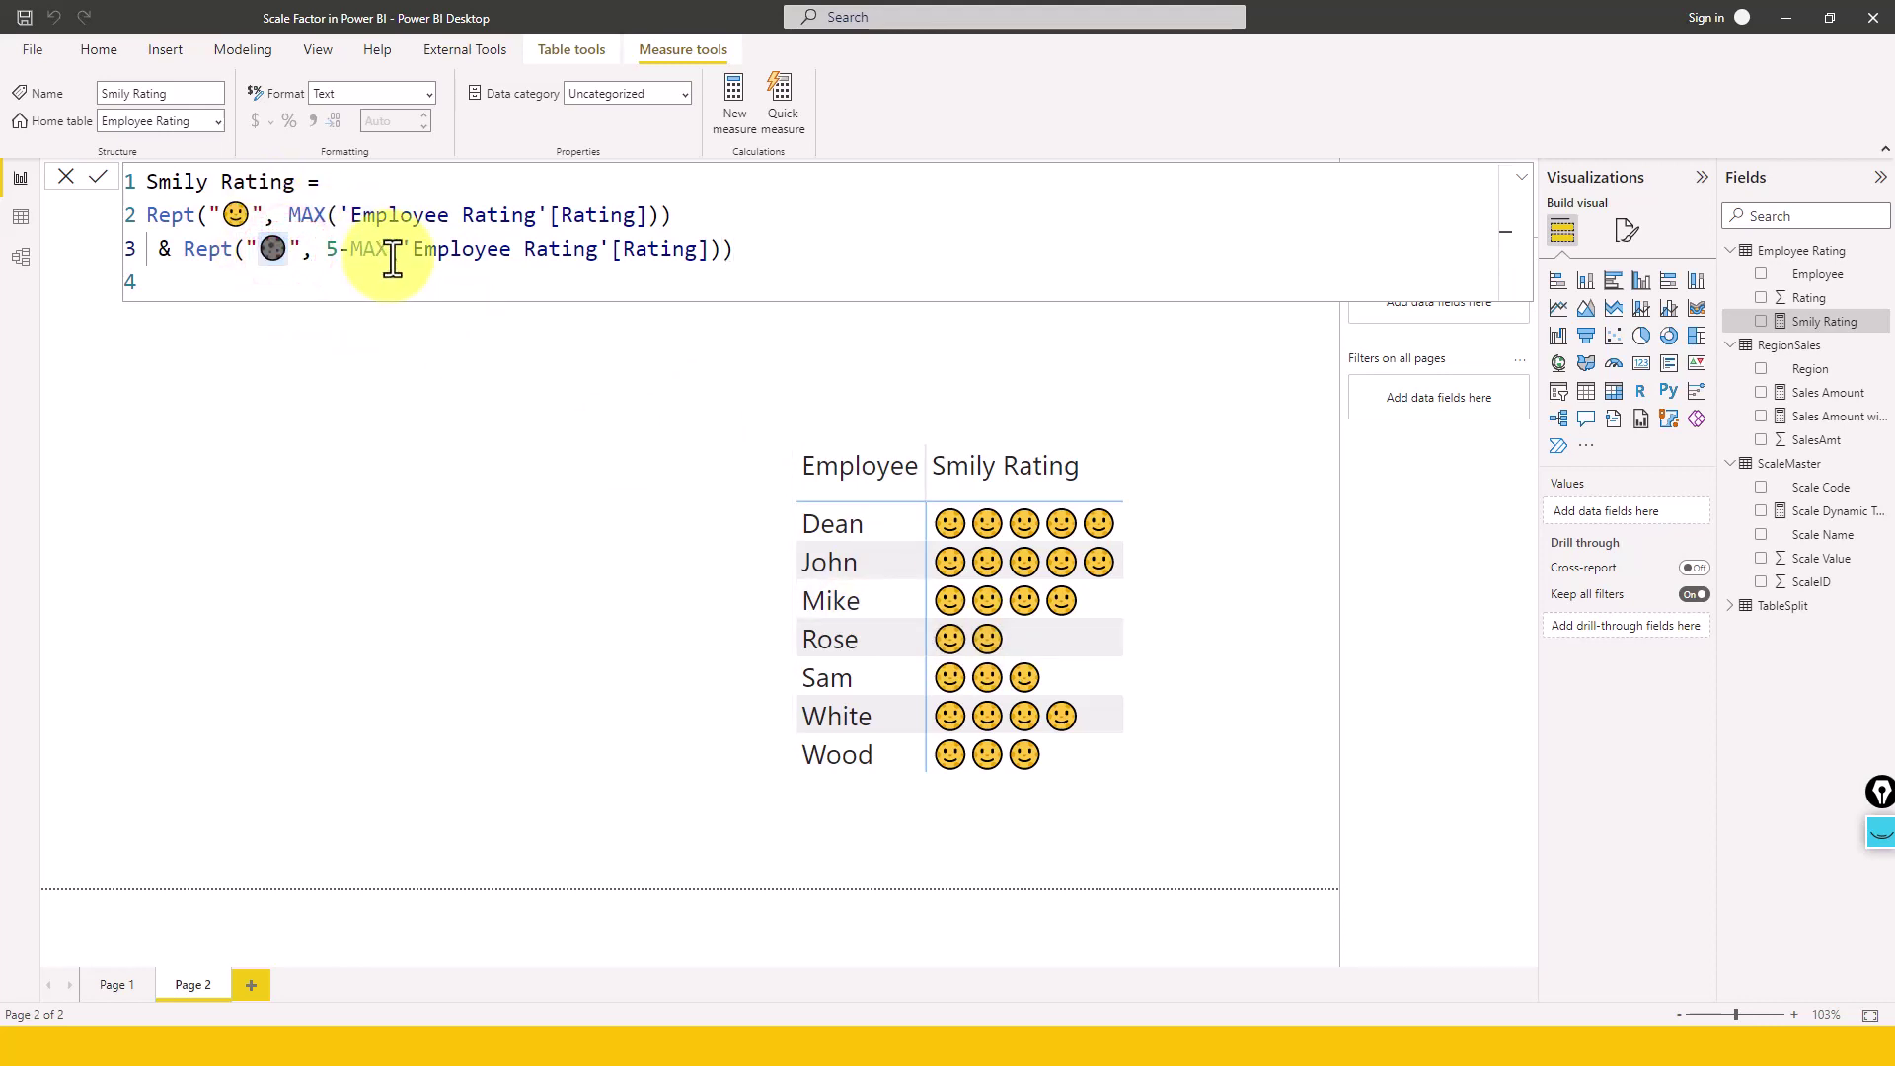